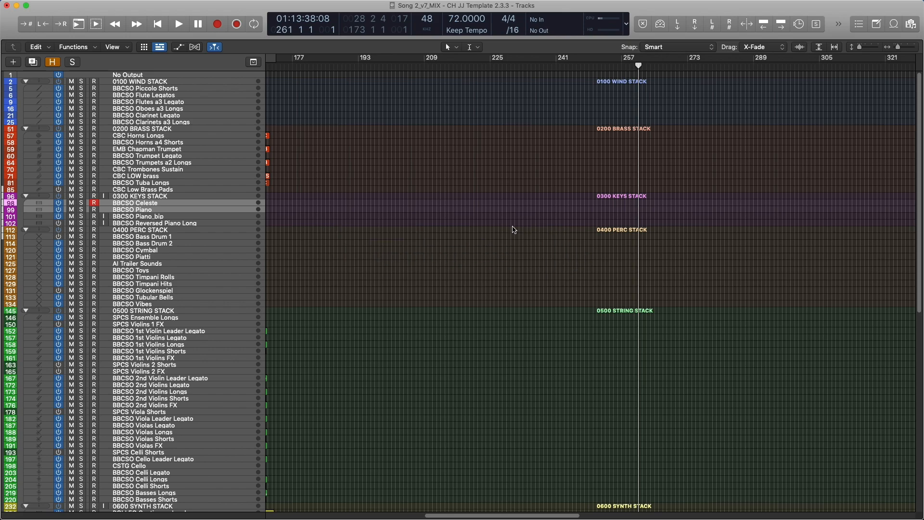
Play the project from the start of the first BBCSO 1st Violins Longs region, and stop playback.
{"action": "key", "text": "super+Left"}
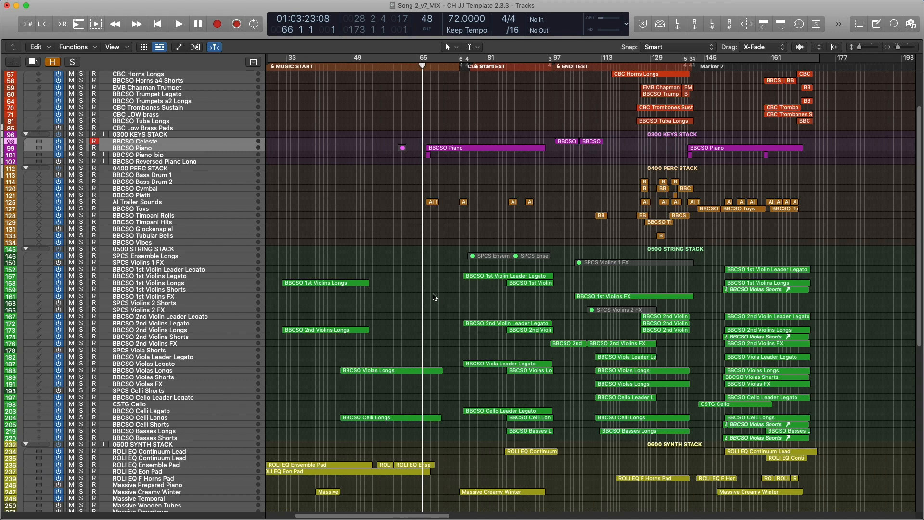
{"action": "left_click", "coordinate": [330, 285]}
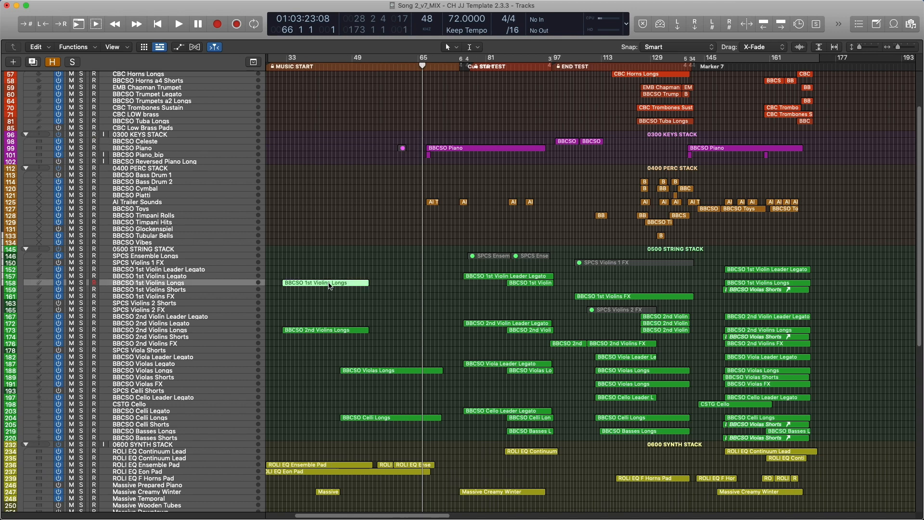
{"action": "key", "text": "shift+space"}
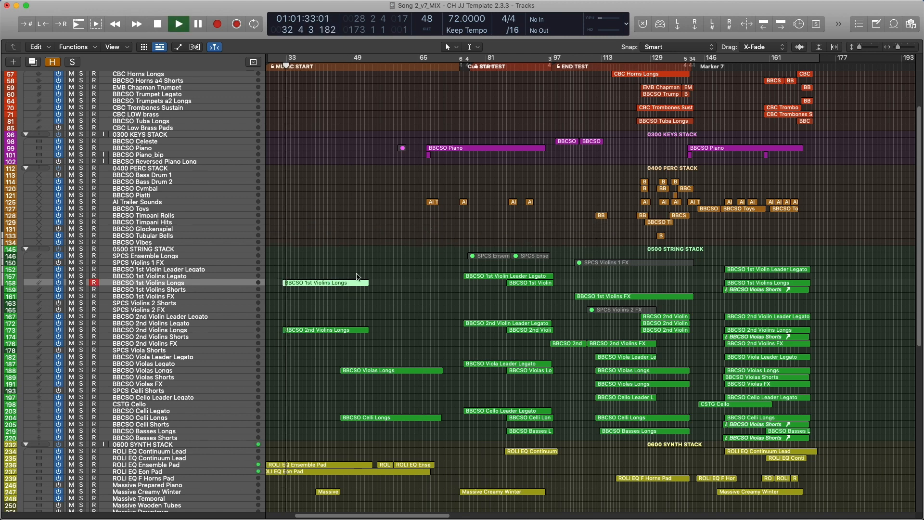
{"action": "key", "text": "space"}
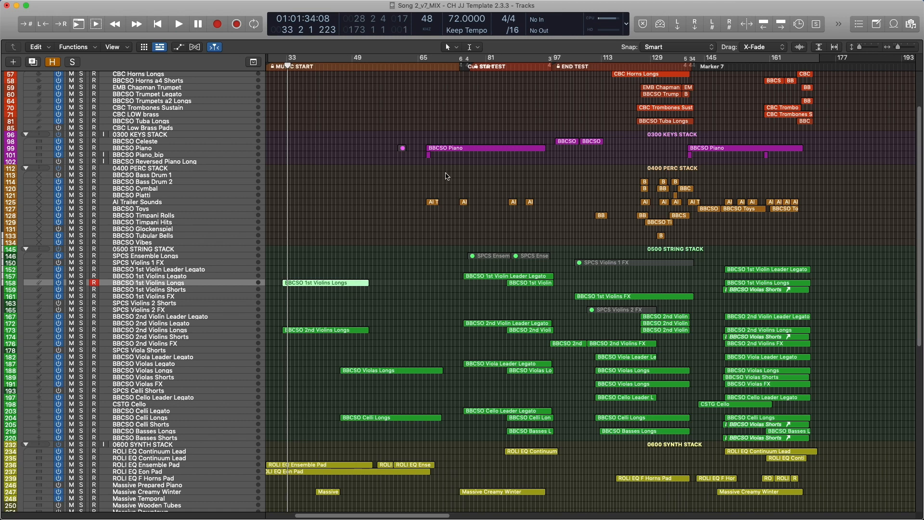
Move the playhead back to the start of bar 32 and clear the region selection.
{"action": "mouse_move", "coordinate": [287, 66]}
{"action": "left_mouse_down"}
{"action": "mouse_move", "coordinate": [409, 74]}
{"action": "mouse_move", "coordinate": [283, 77]}
{"action": "left_mouse_up"}
{"action": "left_click_drag", "start_coordinate": [314, 260], "coordinate": [293, 310]}
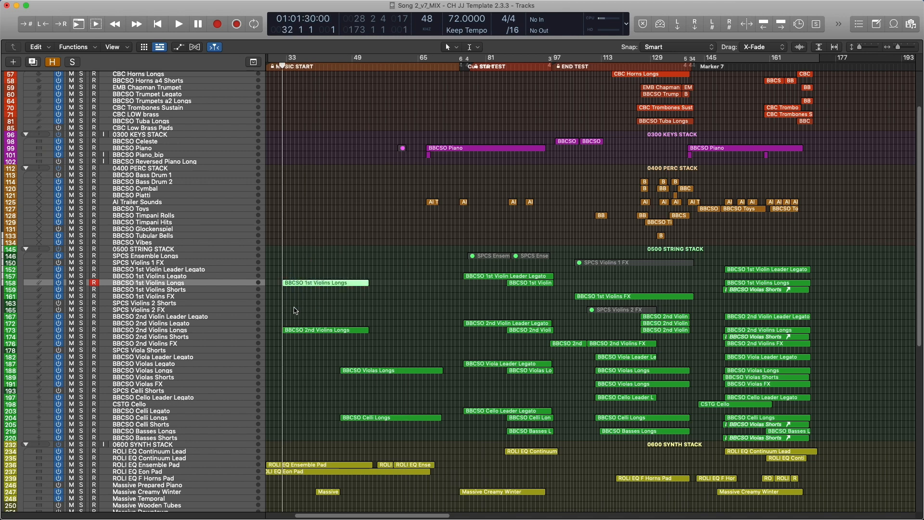
{"action": "left_click", "coordinate": [316, 270]}
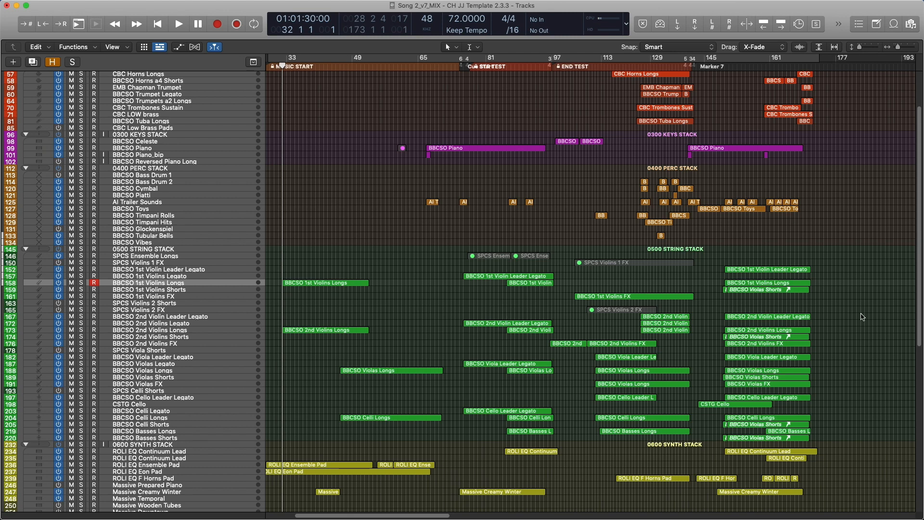
Play from the group of percussion regions around bars 125 to 137 by selecting them, then stop and deselect them.
{"action": "left_click_drag", "start_coordinate": [624, 167], "coordinate": [688, 241]}
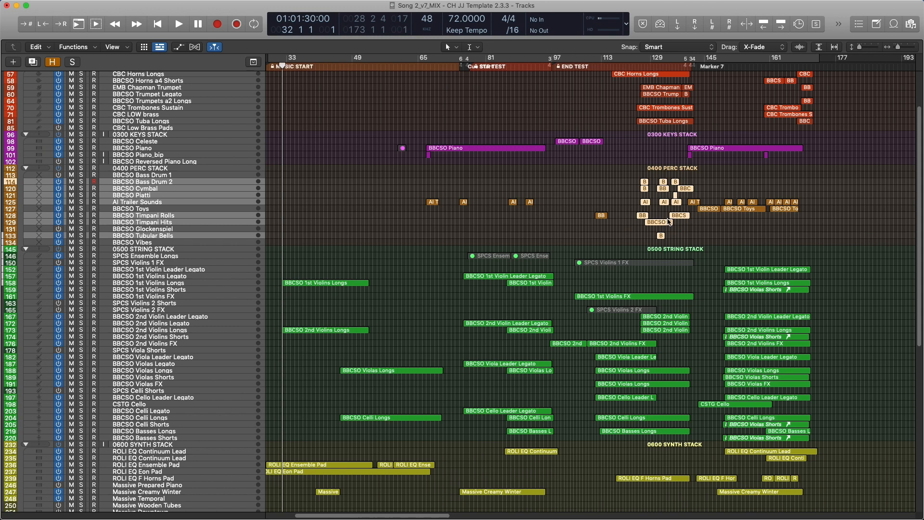
{"action": "left_click_drag", "start_coordinate": [629, 165], "coordinate": [682, 244]}
{"action": "key", "text": "shift+space"}
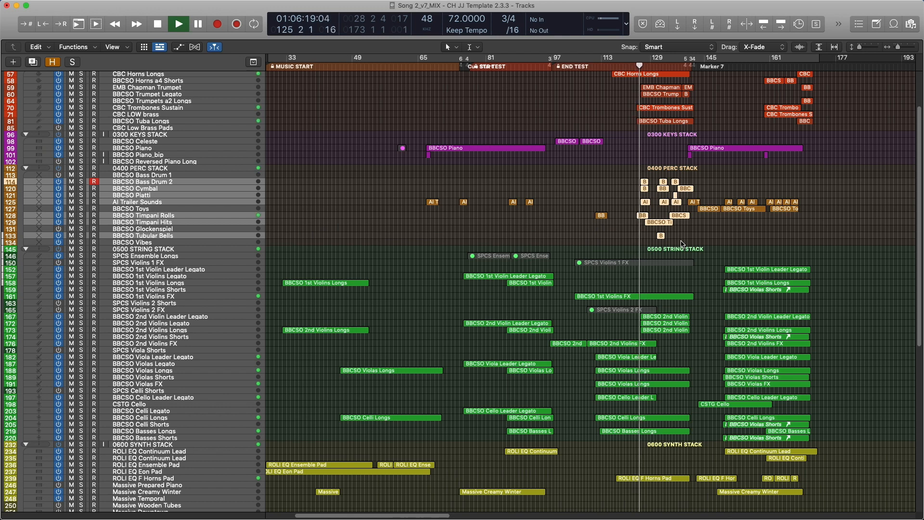
{"action": "key", "text": "space"}
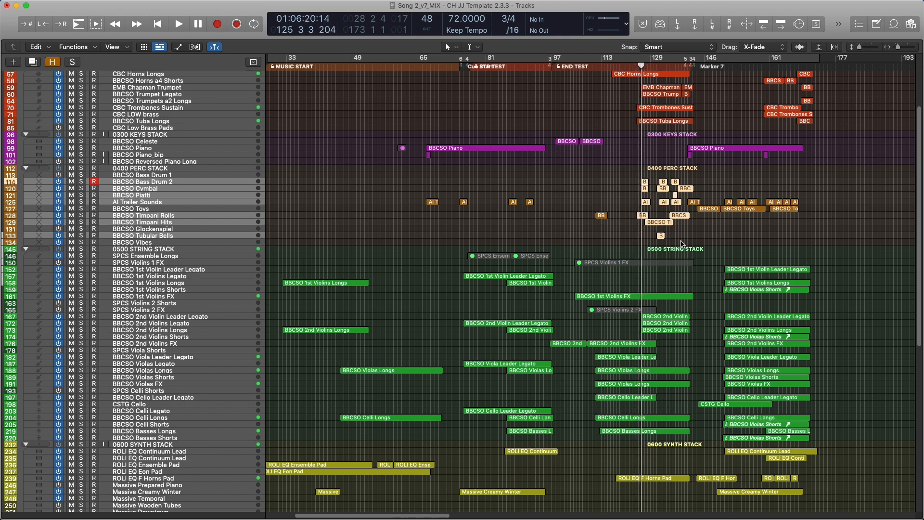
{"action": "left_click", "coordinate": [652, 176]}
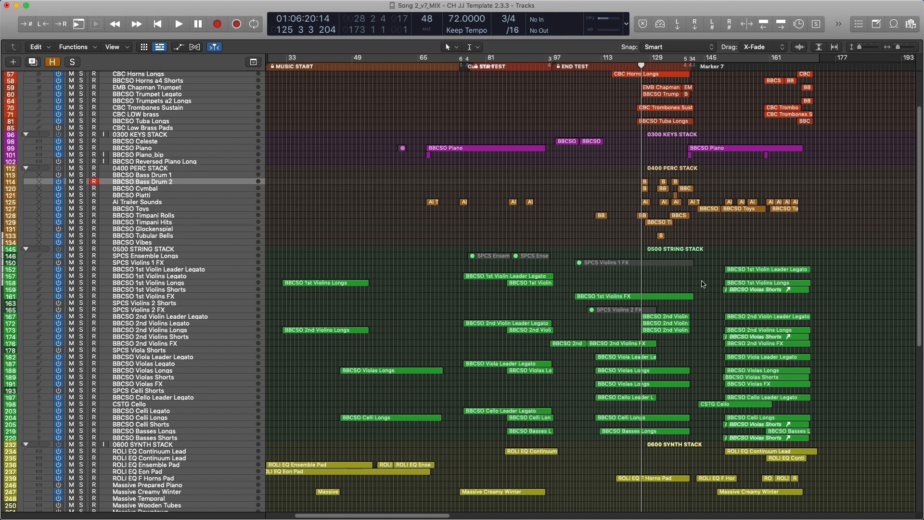
Reposition the playhead along the ruler to bar 96, bar 77 and bar 116 in turn.
{"action": "key", "text": "super+Left"}
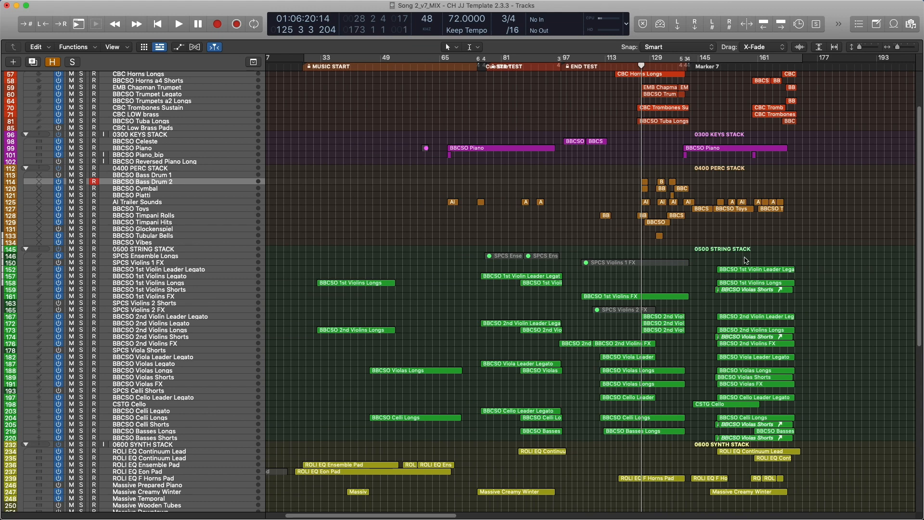
{"action": "left_click_drag", "start_coordinate": [696, 63], "coordinate": [557, 75]}
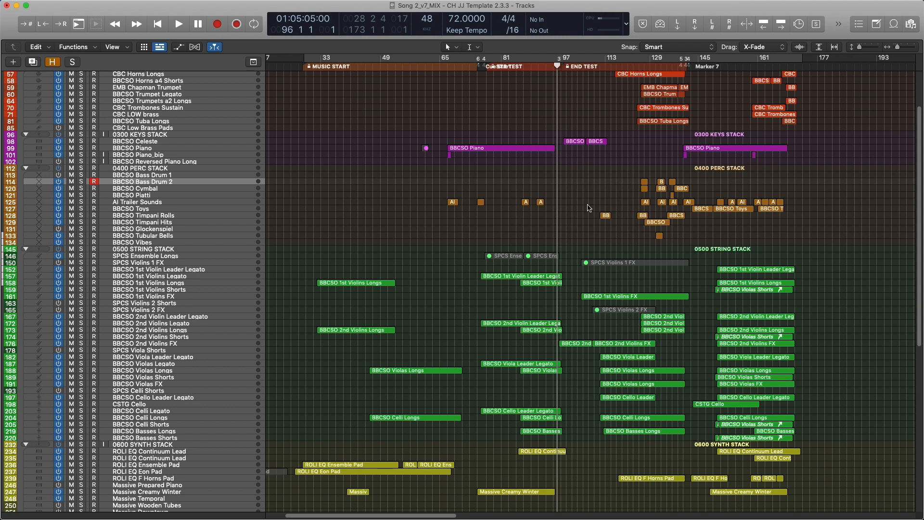
{"action": "left_click_drag", "start_coordinate": [557, 70], "coordinate": [486, 66]}
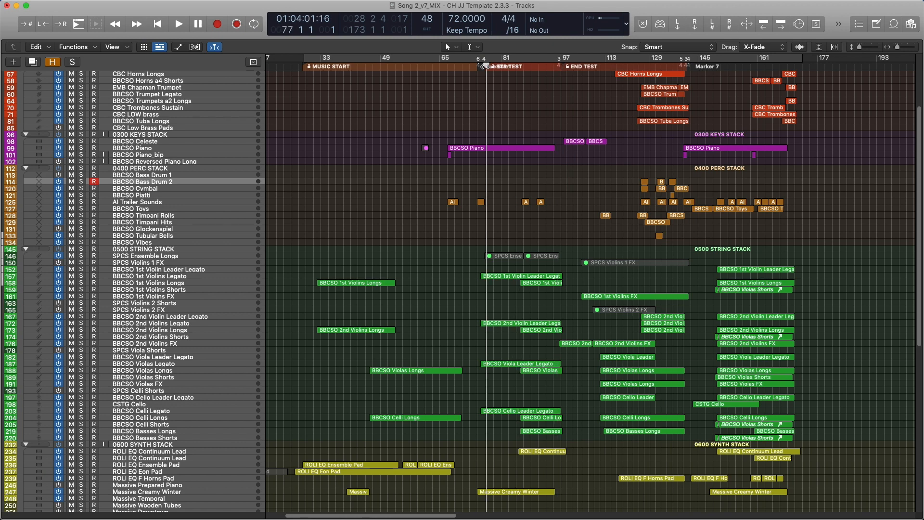
{"action": "left_click_drag", "start_coordinate": [486, 220], "coordinate": [615, 192]}
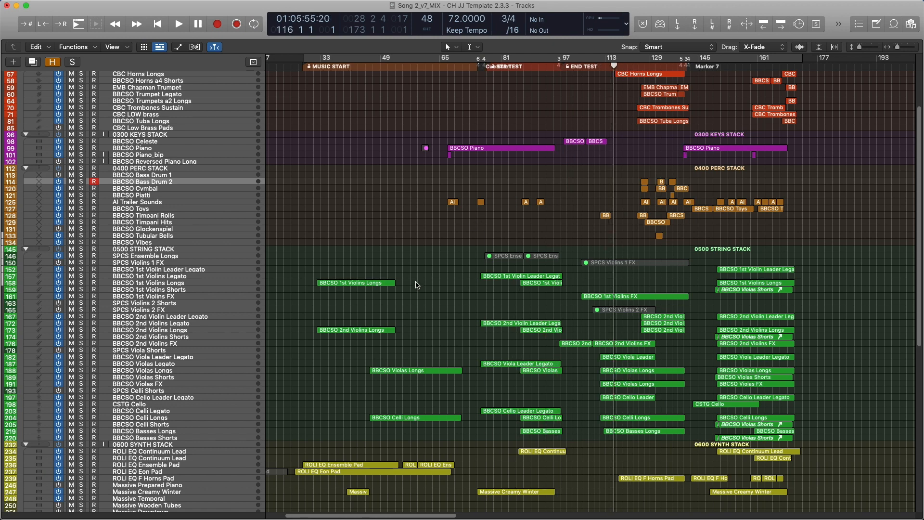
Set the playhead to bar 59 directly from the empty track grid and inspect the bars around it.
{"action": "left_click", "coordinate": [419, 340], "text": "shift"}
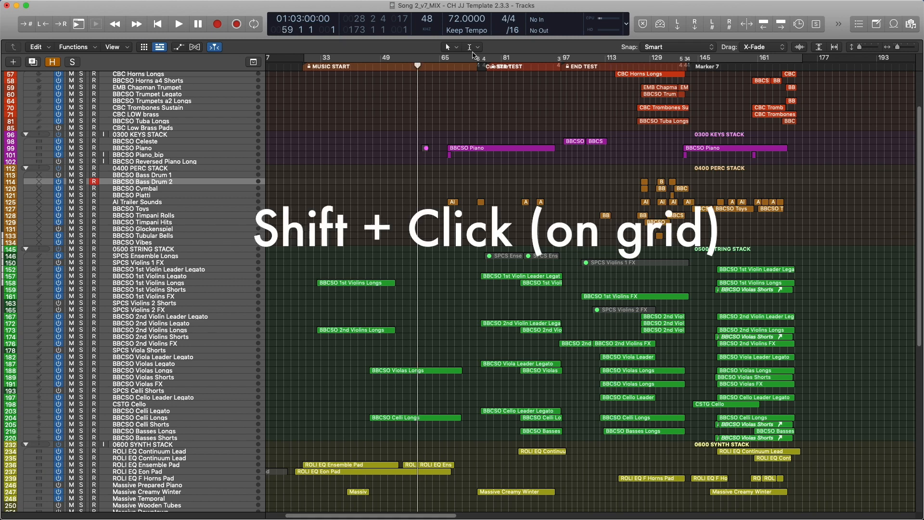
{"action": "key", "text": "super+Right"}
{"action": "key", "text": "super+Right"}
{"action": "key", "text": "super+Right"}
{"action": "key", "text": "super+Right"}
{"action": "key", "text": "super+Right"}
{"action": "key", "text": "super+Right"}
{"action": "key", "text": "super+Right"}
{"action": "key", "text": "super+Right"}
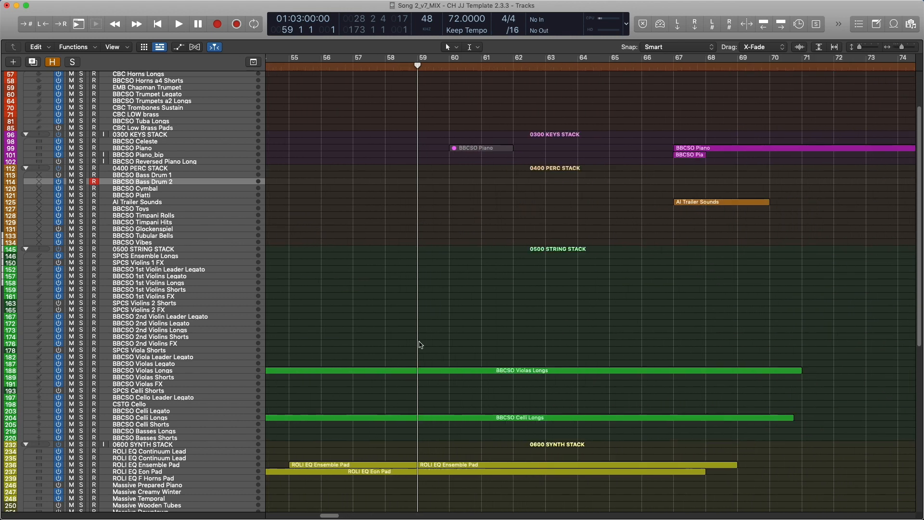
Place the playhead at bar 147 and examine the arrangement around it at wider and closer timeline scales.
{"action": "key", "text": "super+Left"}
{"action": "key", "text": "super+Left"}
{"action": "key", "text": "super+Left"}
{"action": "key", "text": "super+Left"}
{"action": "key", "text": "super+Left"}
{"action": "key", "text": "super+Left"}
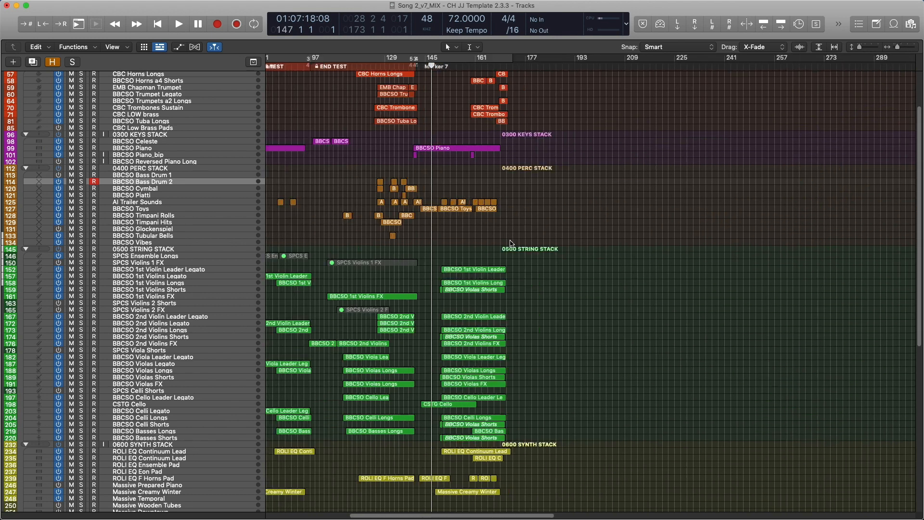
{"action": "key", "text": "super+Left"}
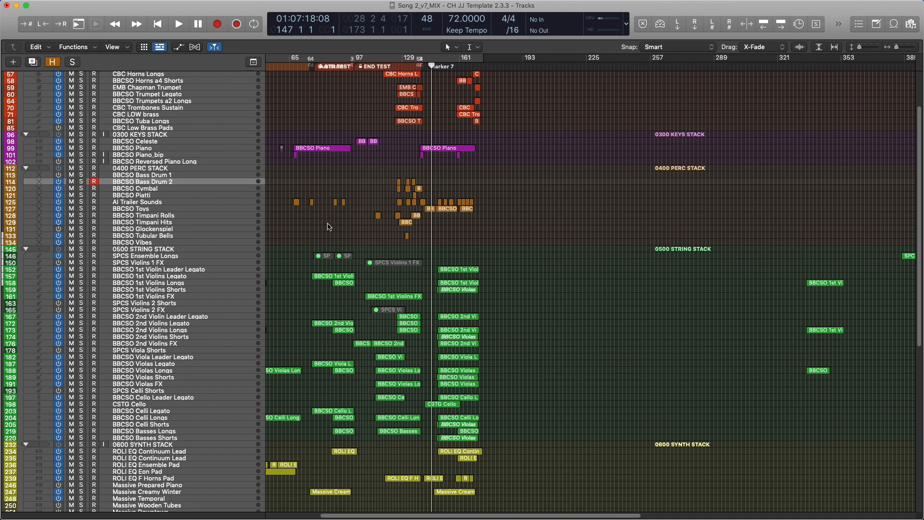
{"action": "scroll", "coordinate": [328, 226], "scroll_direction": "left", "scroll_amount": 5}
{"action": "key", "text": "super+Right"}
{"action": "key", "text": "super+Right"}
{"action": "key", "text": "super+Right"}
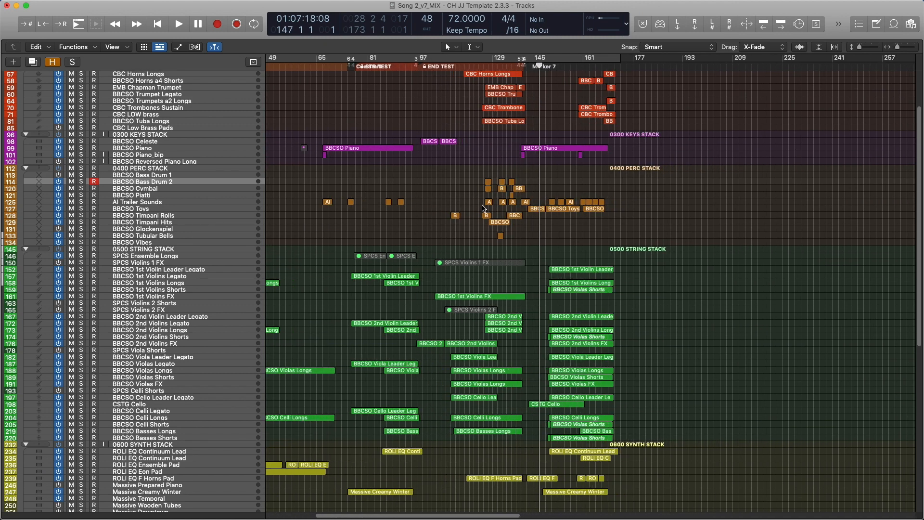
{"action": "key", "text": "super+Left"}
{"action": "key", "text": "super+Left"}
{"action": "scroll", "coordinate": [350, 211], "scroll_direction": "left", "scroll_amount": 3}
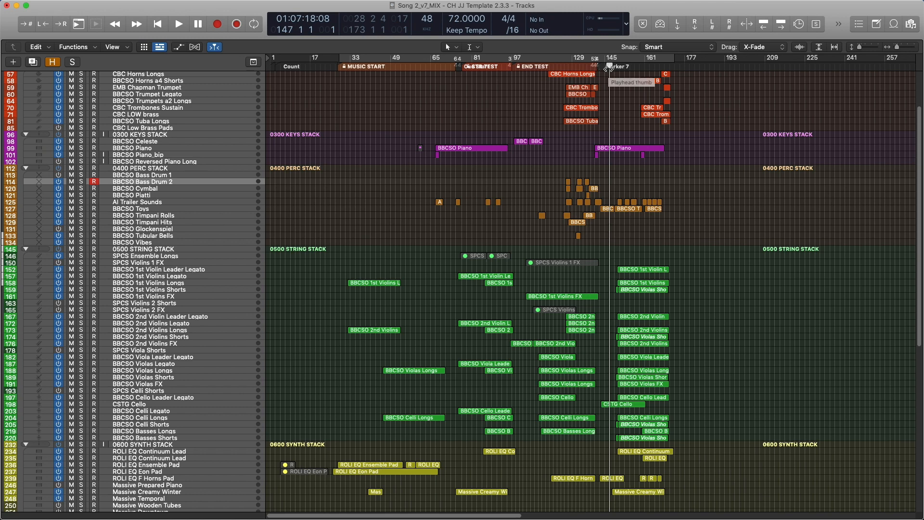
Show the global tracks and move the playhead to the start of the selected first and second Violins Longs regions.
{"action": "left_click", "coordinate": [253, 63]}
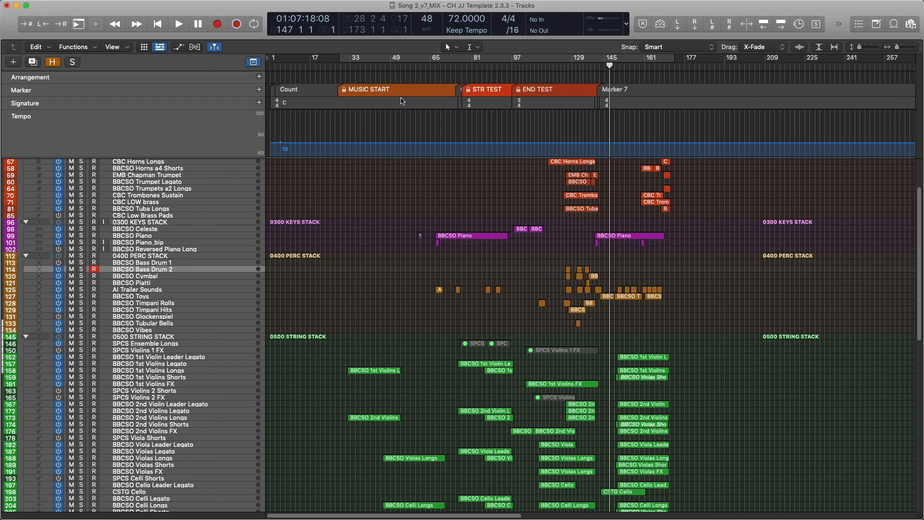
{"action": "left_click_drag", "start_coordinate": [363, 346], "coordinate": [402, 424]}
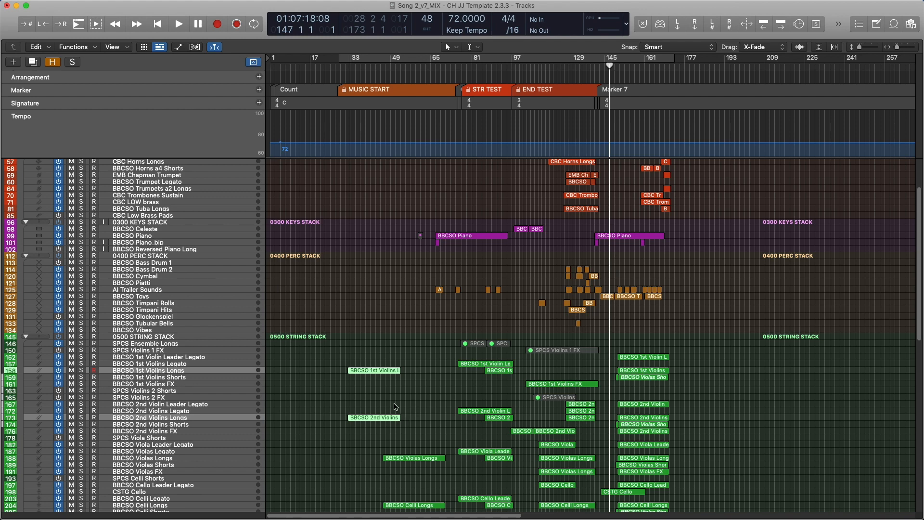
{"action": "key", "text": "ctrl+alt+Return"}
{"action": "left_click", "coordinate": [394, 302]}
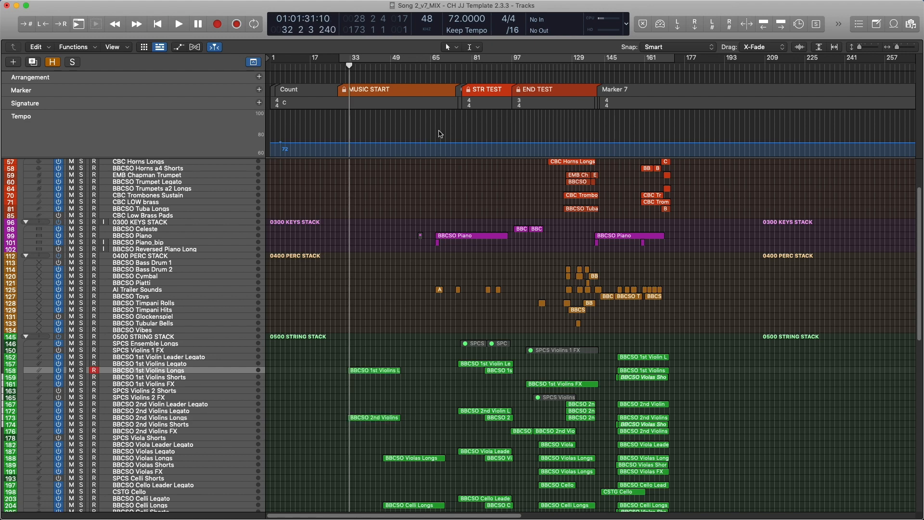
Play the project from the STR TEST marker, stop playback and dismiss the marker options.
{"action": "left_click", "coordinate": [490, 91]}
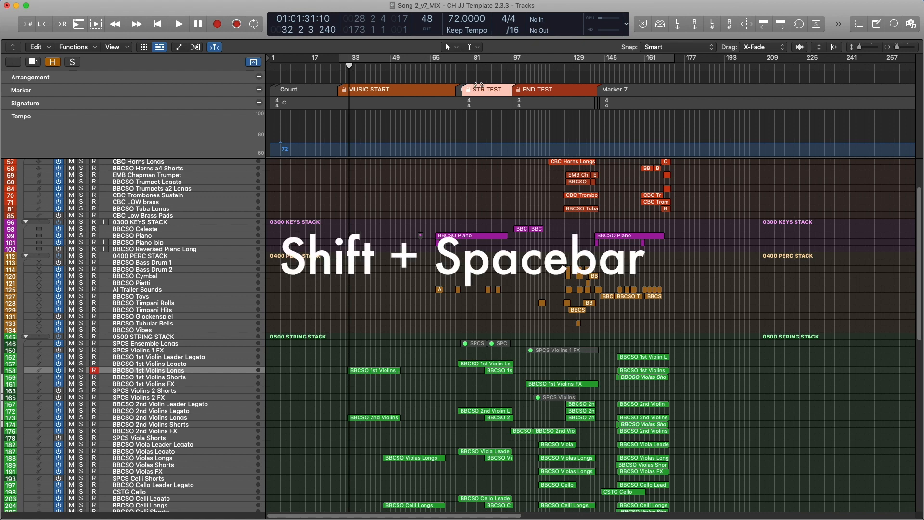
{"action": "key", "text": "shift+space"}
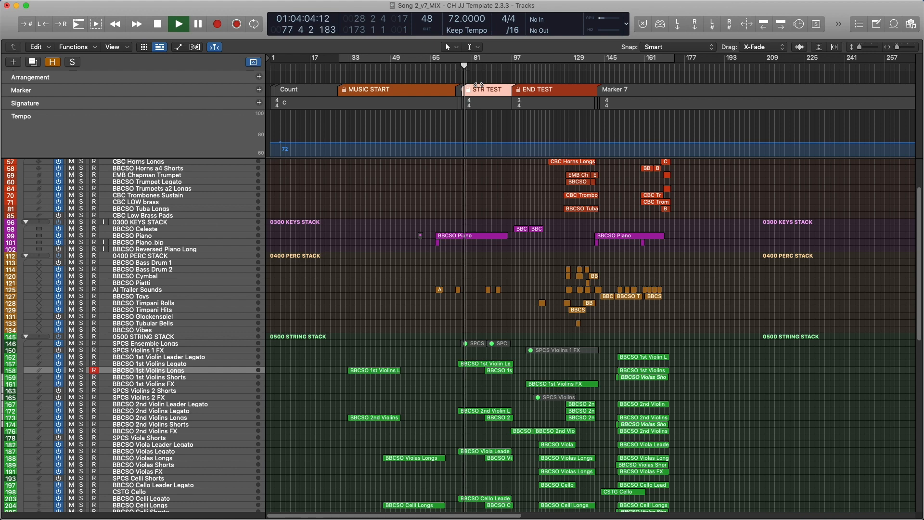
{"action": "key", "text": "space"}
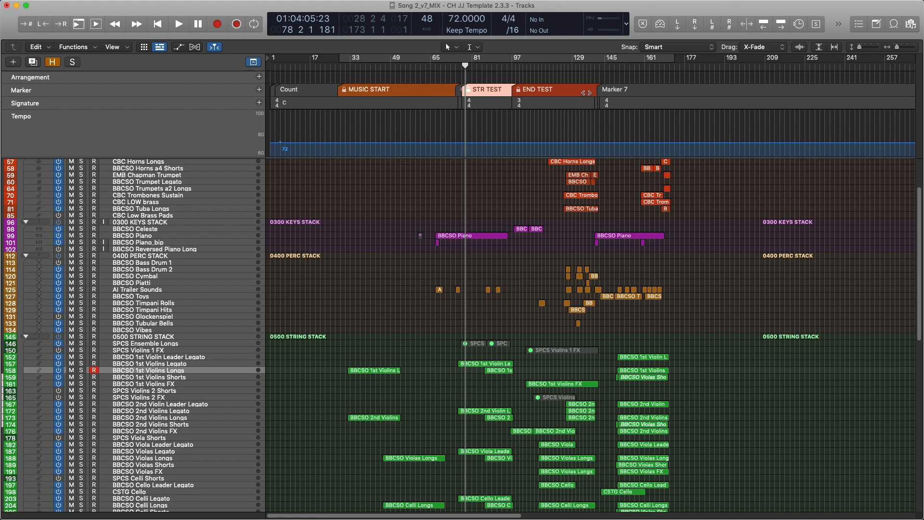
{"action": "left_click", "coordinate": [354, 304]}
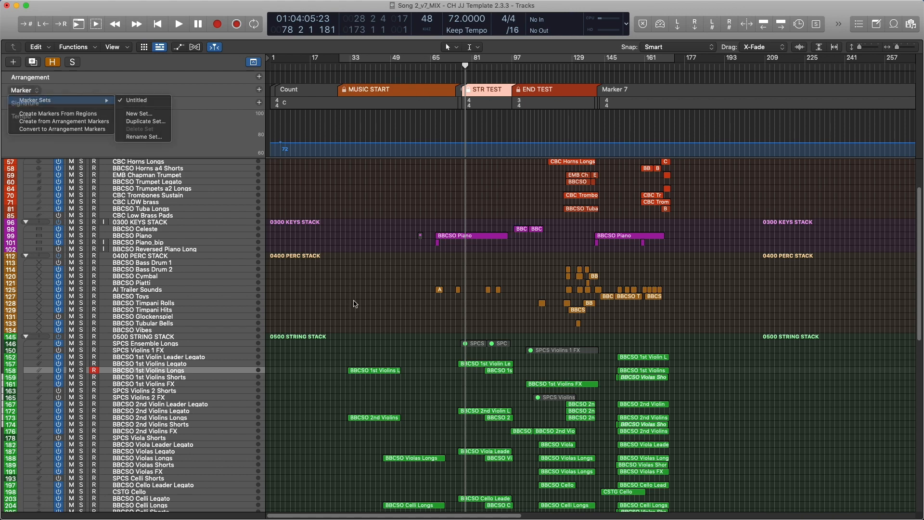
Deselect the STR TEST marker and move the playhead to bar 79.
{"action": "key", "text": "super+Right"}
{"action": "key", "text": "super+Right"}
{"action": "key", "text": "super+Right"}
{"action": "scroll", "coordinate": [411, 324], "scroll_direction": "right", "scroll_amount": 3}
{"action": "scroll", "coordinate": [411, 324], "scroll_direction": "left", "scroll_amount": 3}
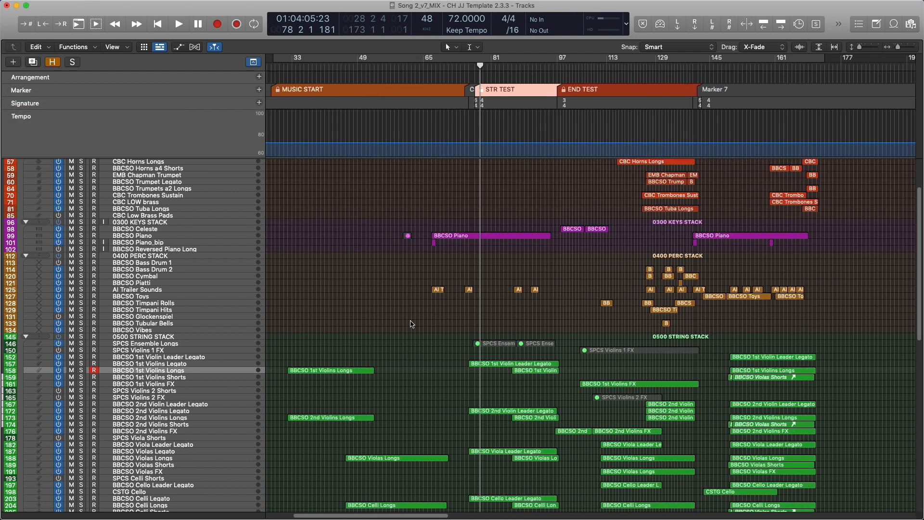
{"action": "key", "text": "super+Left"}
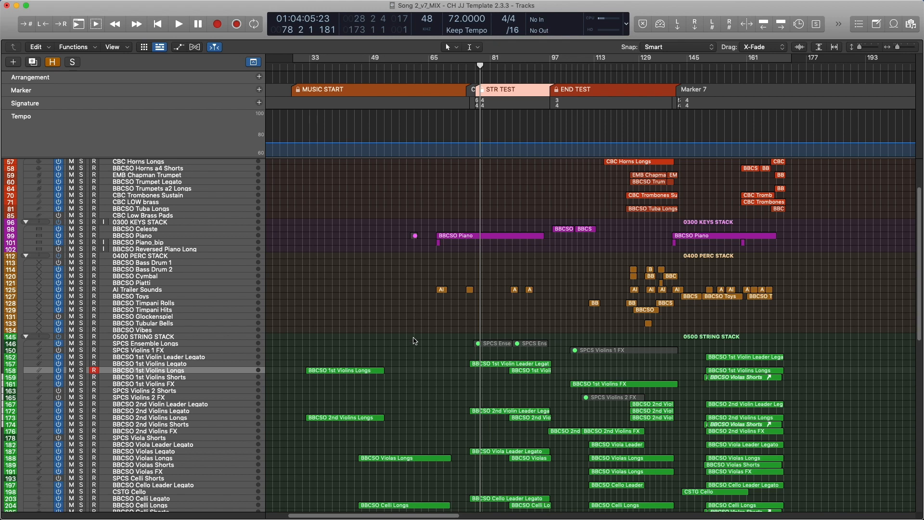
{"action": "scroll", "coordinate": [436, 337], "scroll_direction": "up", "scroll_amount": 4}
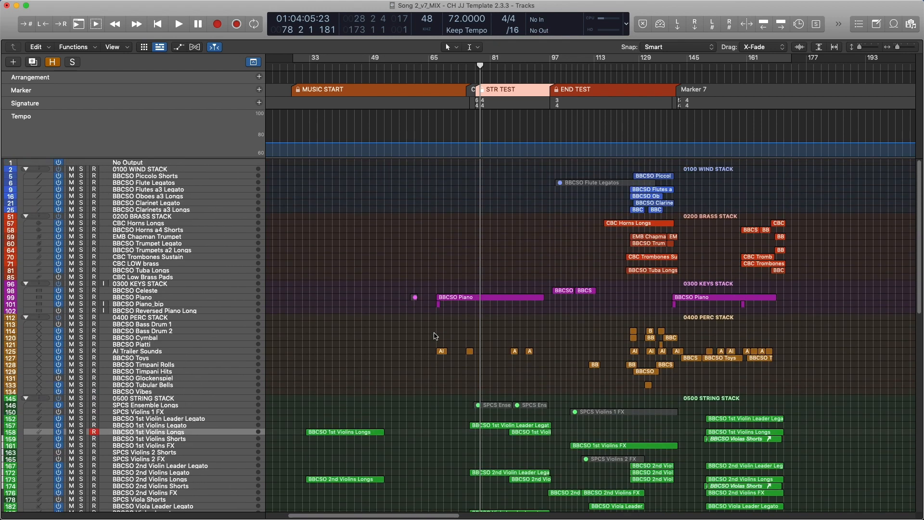
{"action": "left_click", "coordinate": [438, 246]}
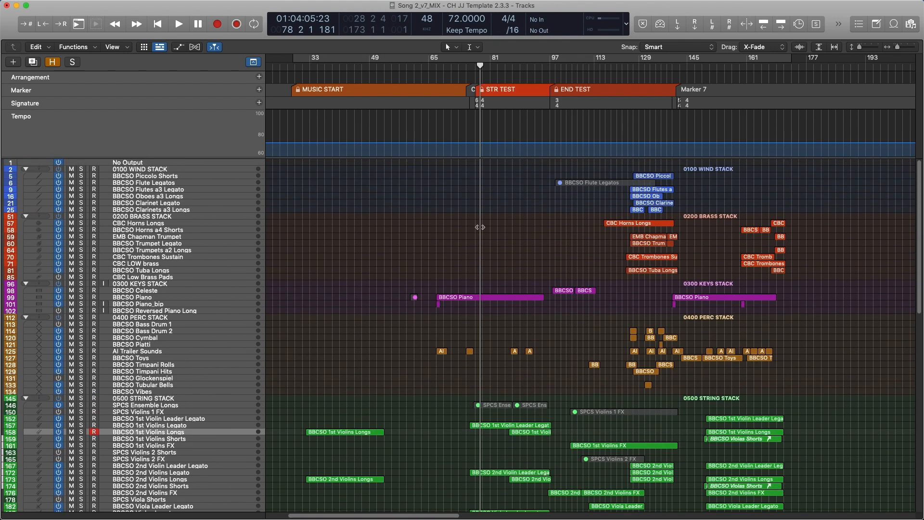
{"action": "mouse_move", "coordinate": [481, 69]}
{"action": "left_mouse_down"}
{"action": "mouse_move", "coordinate": [501, 68]}
{"action": "mouse_move", "coordinate": [476, 69]}
{"action": "mouse_move", "coordinate": [483, 69]}
{"action": "left_mouse_up"}
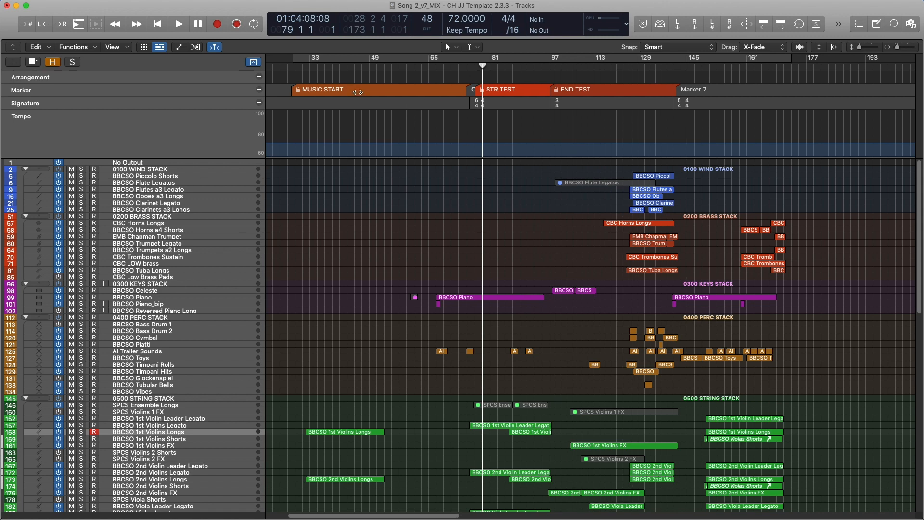
Jump the playhead to the MUSIC START, STR TEST, END TEST and Marker 7 markers in turn.
{"action": "left_click", "coordinate": [384, 89], "text": "alt"}
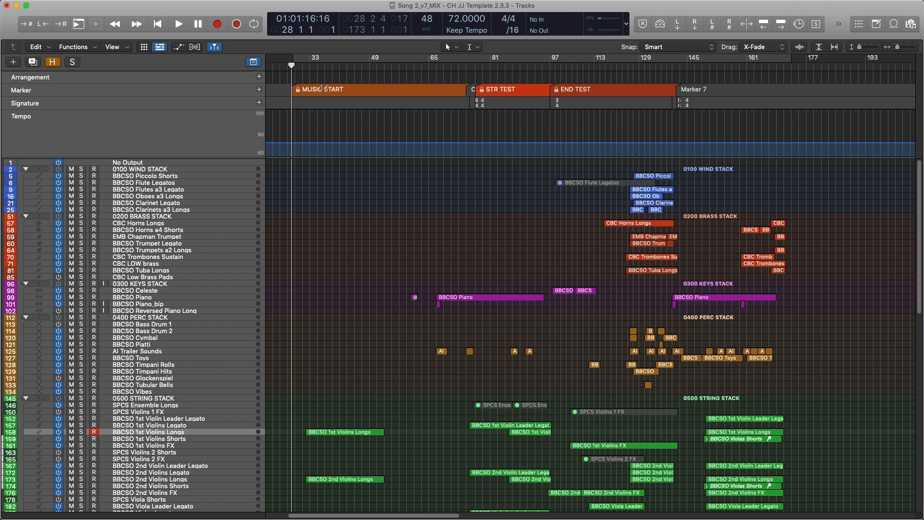
{"action": "left_click", "coordinate": [513, 90], "text": "alt"}
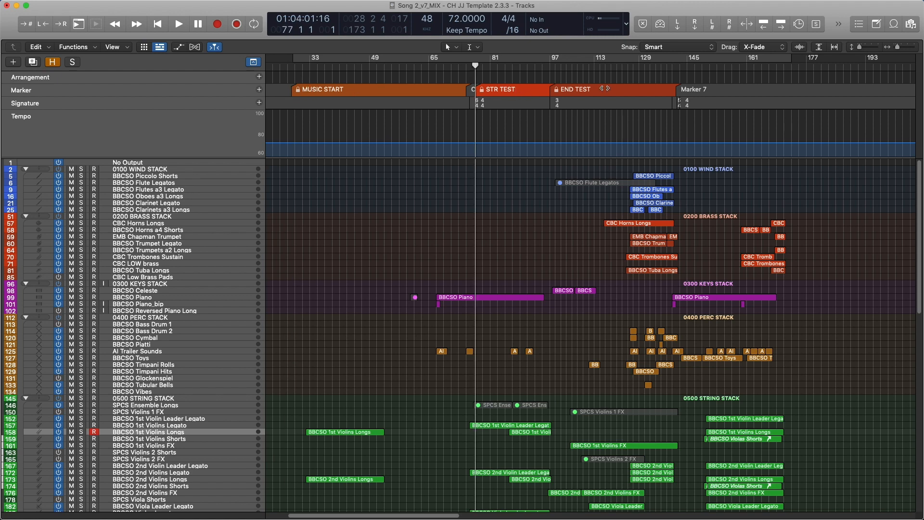
{"action": "left_click", "coordinate": [606, 88], "text": "alt"}
{"action": "left_click", "coordinate": [706, 89], "text": "alt"}
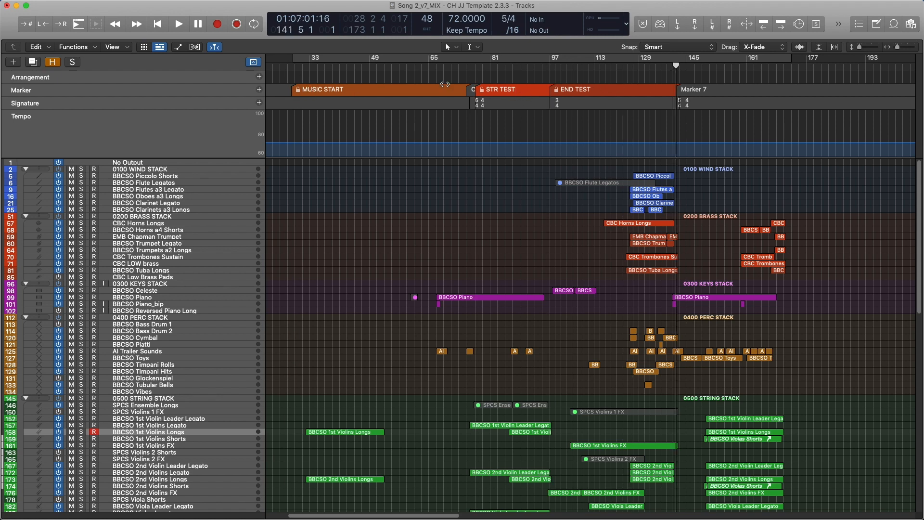
Hide the global tracks and jump the playhead between the MUSIC START, STR TEST, END TEST and Marker 7 markers, finishing at MUSIC START.
{"action": "left_click", "coordinate": [388, 90], "text": "alt"}
{"action": "key", "text": "g"}
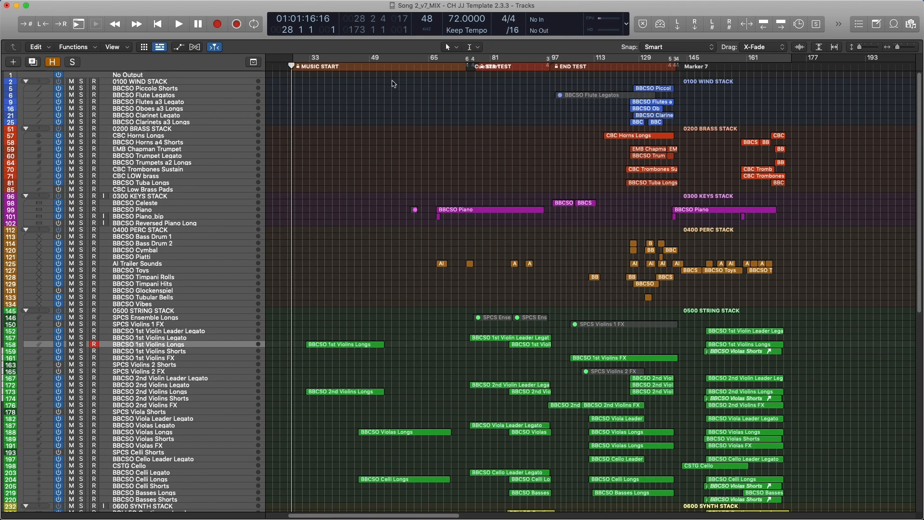
{"action": "left_click", "coordinate": [514, 68], "text": "alt"}
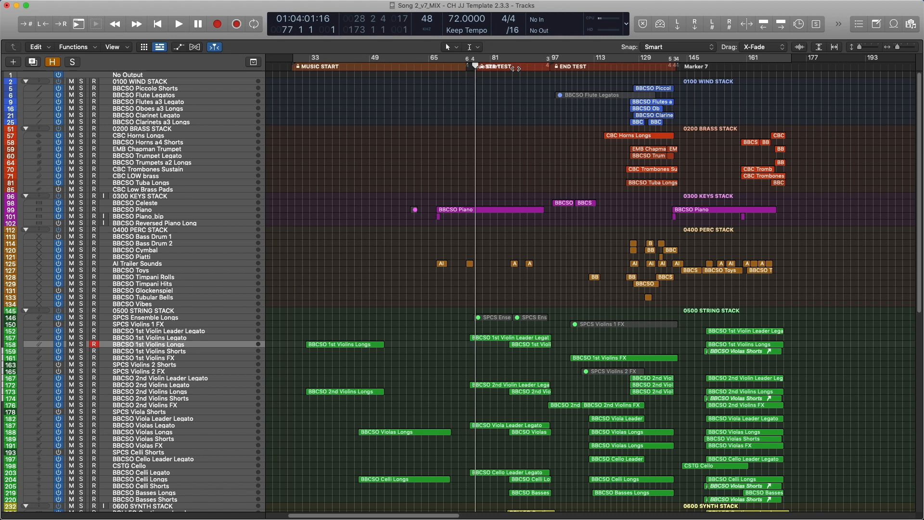
{"action": "left_click", "coordinate": [619, 66], "text": "alt"}
{"action": "left_click", "coordinate": [355, 66], "text": "alt"}
{"action": "left_click", "coordinate": [473, 66], "text": "alt"}
{"action": "left_click", "coordinate": [700, 66], "text": "alt"}
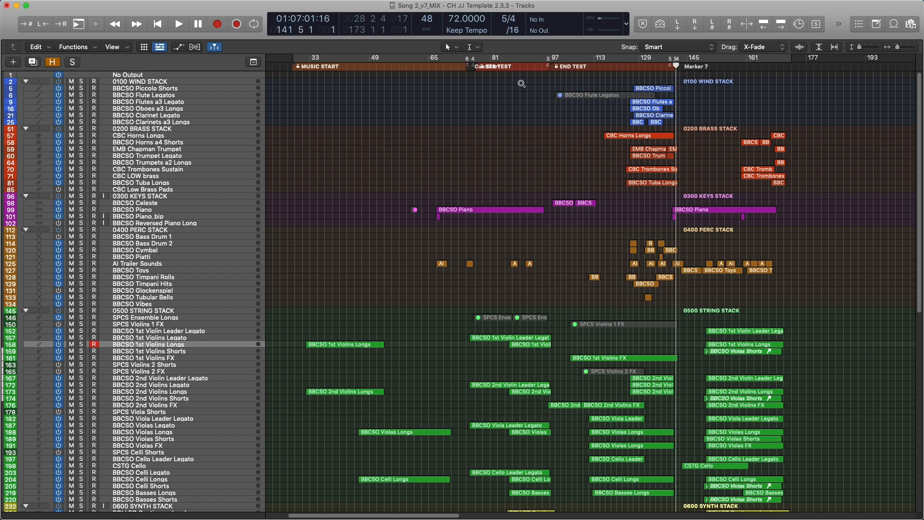
{"action": "key", "text": "Return"}
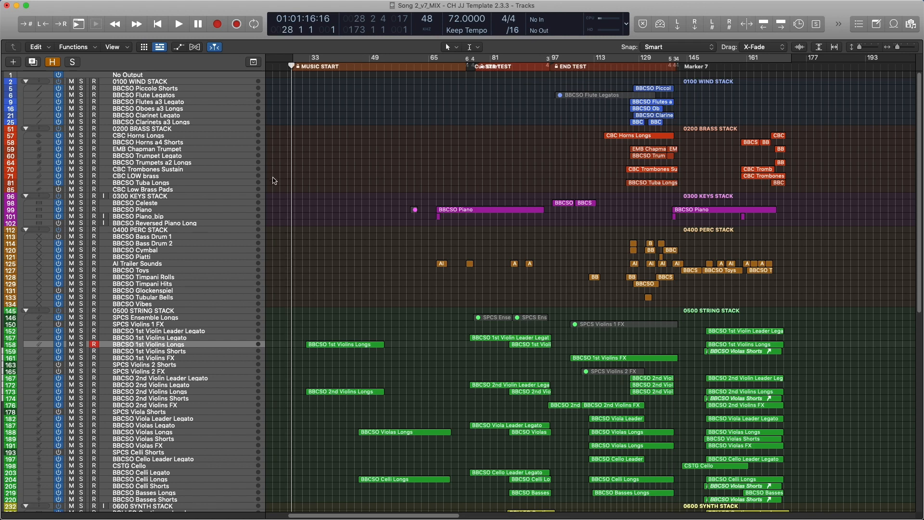
Select the opening Violins, Violas and Celli Longs regions, play from the start of the selection and stop playback.
{"action": "left_click_drag", "start_coordinate": [332, 155], "coordinate": [789, 413]}
{"action": "left_click", "coordinate": [393, 258]}
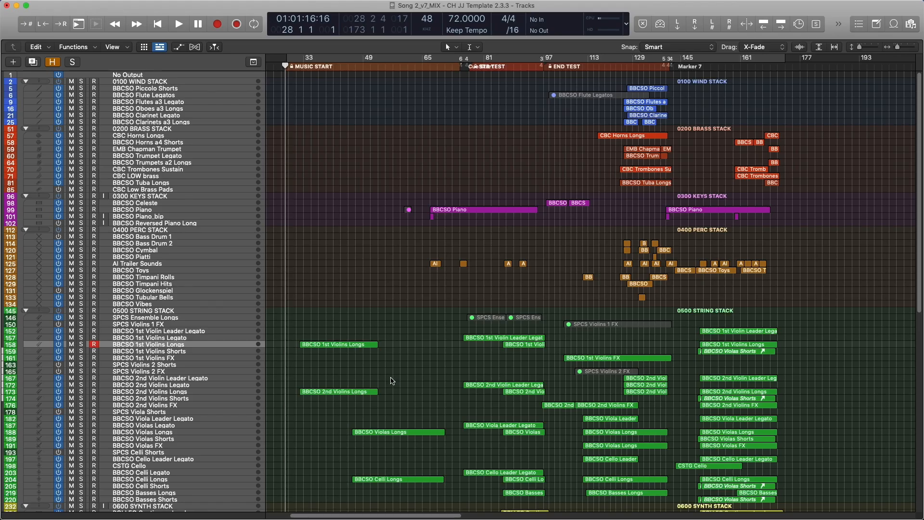
{"action": "left_click_drag", "start_coordinate": [317, 312], "coordinate": [406, 487]}
{"action": "key", "text": "shift+space"}
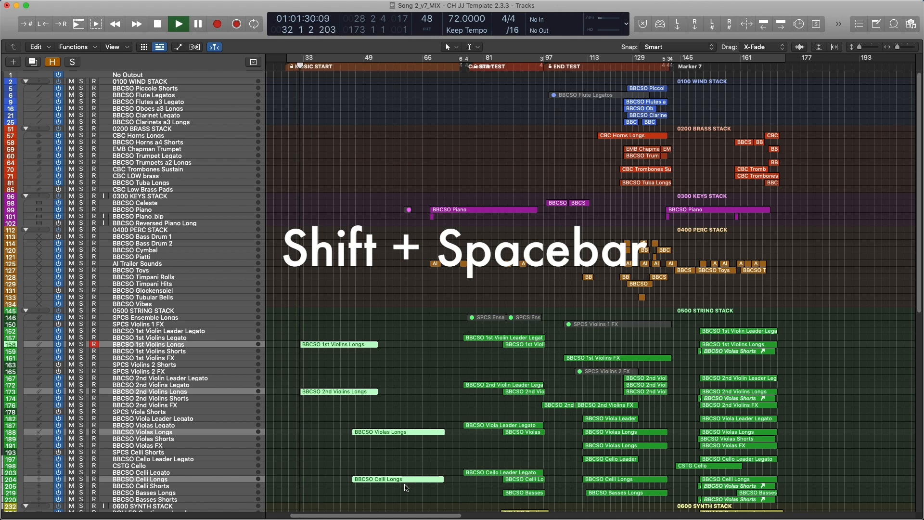
{"action": "key", "text": "space"}
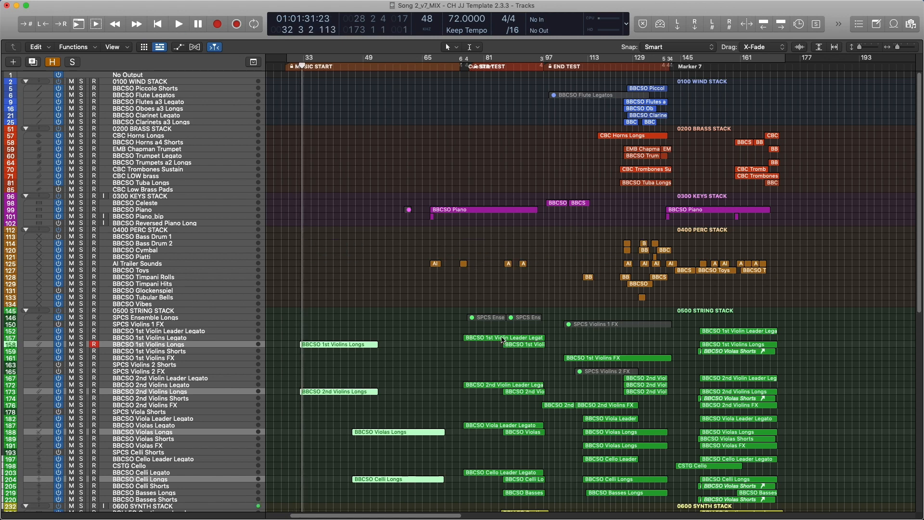
Solo the live Vln 1, Vln 2, Vla and Vc regions under STR TEST, play from the selection, and turn off solo and playback.
{"action": "scroll", "coordinate": [485, 350], "scroll_direction": "down", "scroll_amount": 5}
{"action": "left_click_drag", "start_coordinate": [501, 434], "coordinate": [535, 477]}
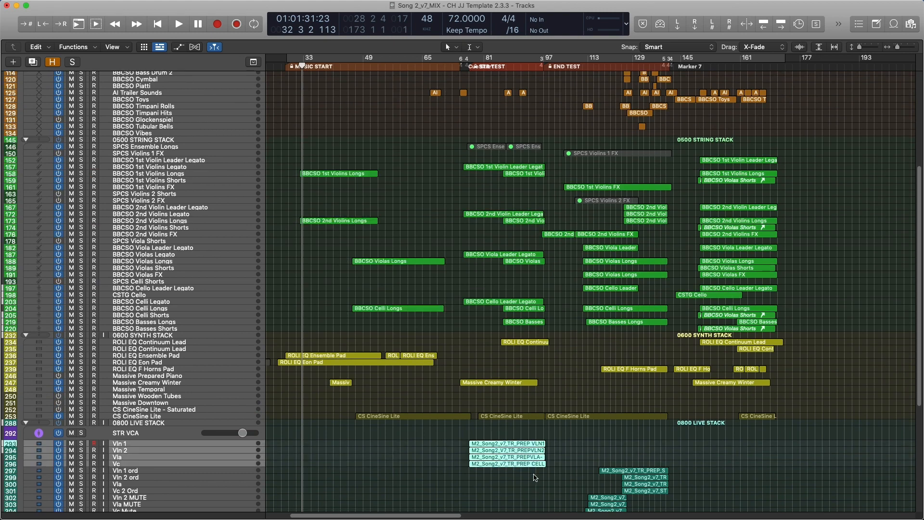
{"action": "key", "text": "s"}
{"action": "key", "text": "shift+space"}
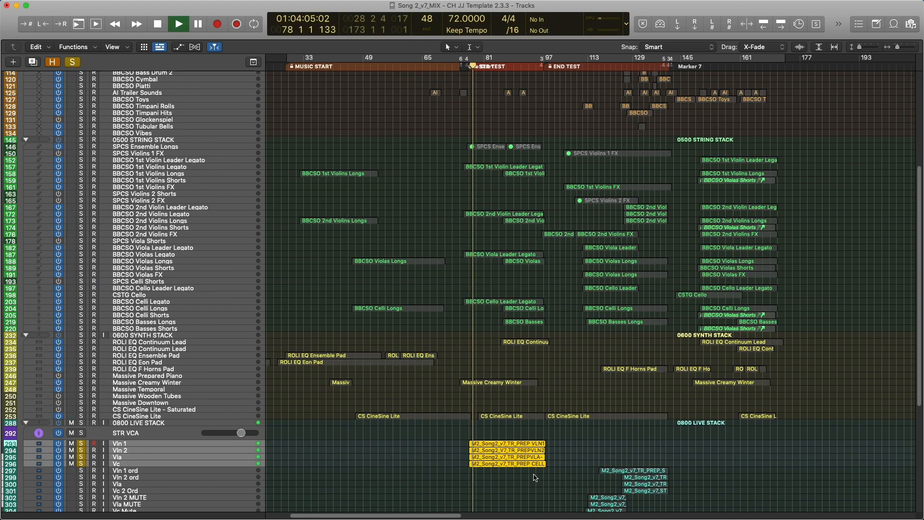
{"action": "key", "text": "s"}
{"action": "scroll", "coordinate": [535, 478], "scroll_direction": "down", "scroll_amount": 5}
{"action": "scroll", "coordinate": [536, 478], "scroll_direction": "up", "scroll_amount": 10}
{"action": "key", "text": "space"}
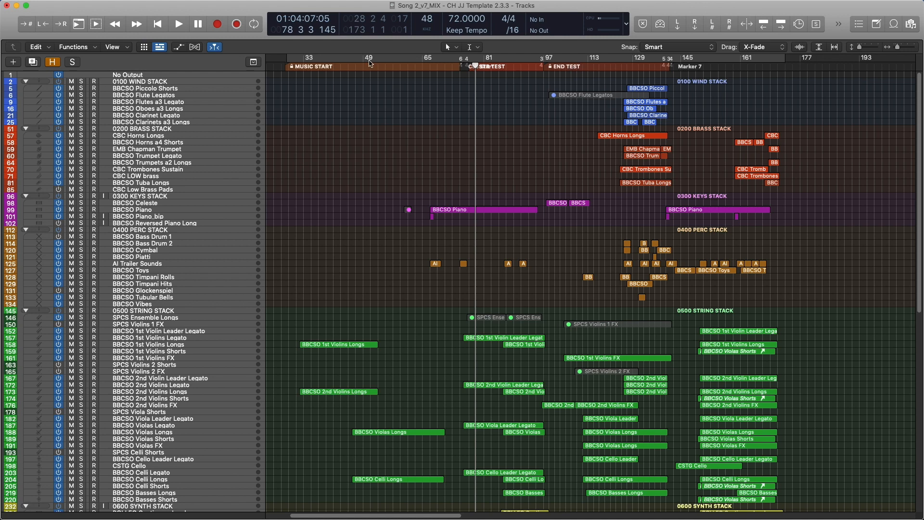
Show the marker track and play the project from the selected MUSIC START marker.
{"action": "left_click", "coordinate": [258, 63]}
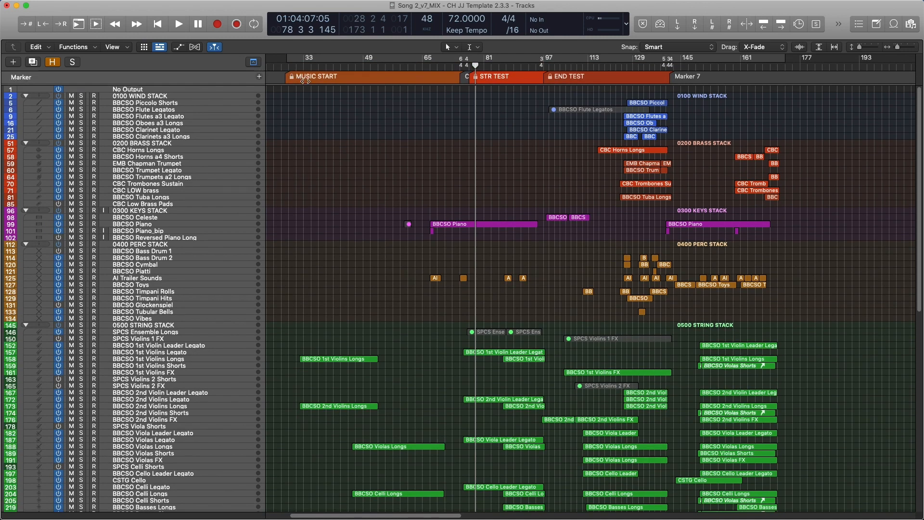
{"action": "left_click", "coordinate": [314, 77]}
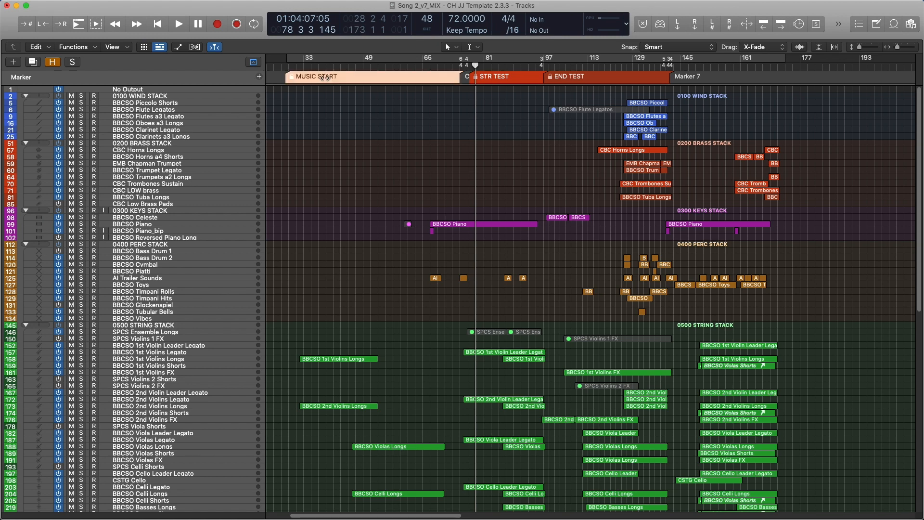
{"action": "key", "text": "shift+space"}
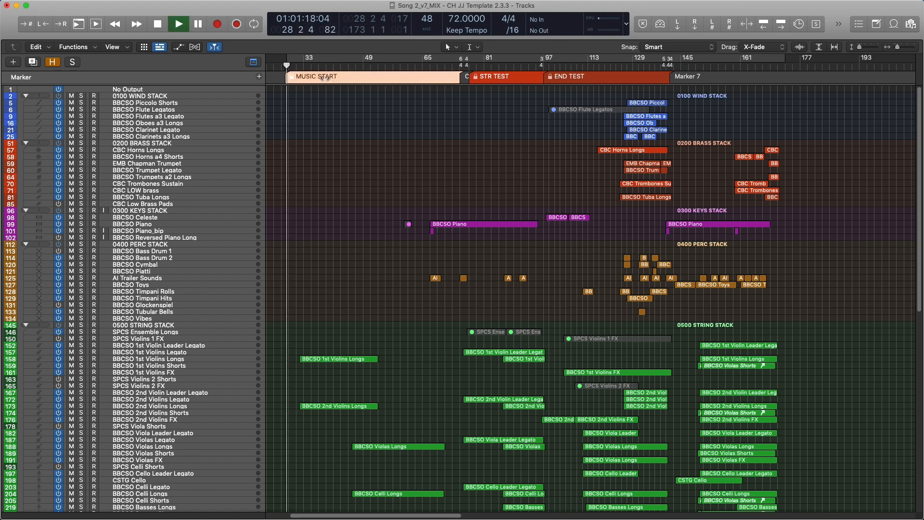
Play from the selected STR TEST and END TEST markers in turn, and stop playback with the marker deselected.
{"action": "left_click", "coordinate": [505, 78]}
{"action": "key", "text": "shift+space"}
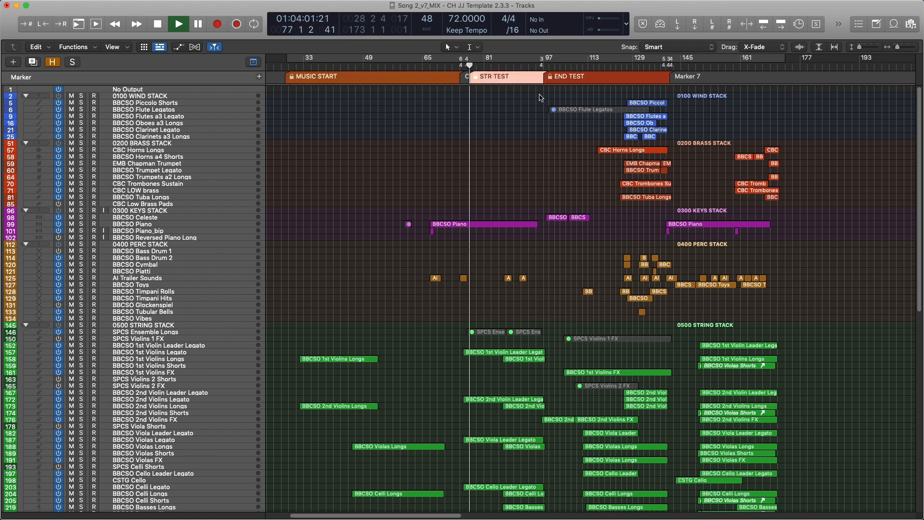
{"action": "left_click", "coordinate": [597, 78]}
{"action": "key", "text": "shift+space"}
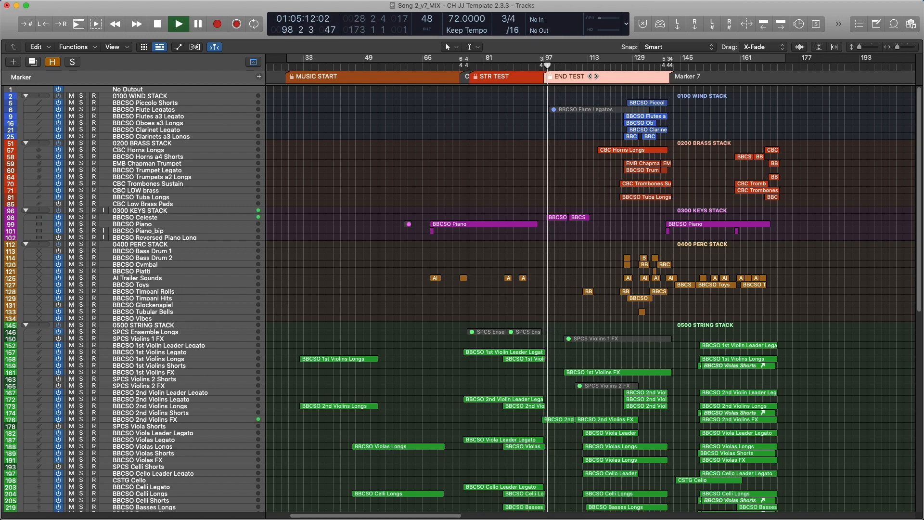
{"action": "key", "text": "space"}
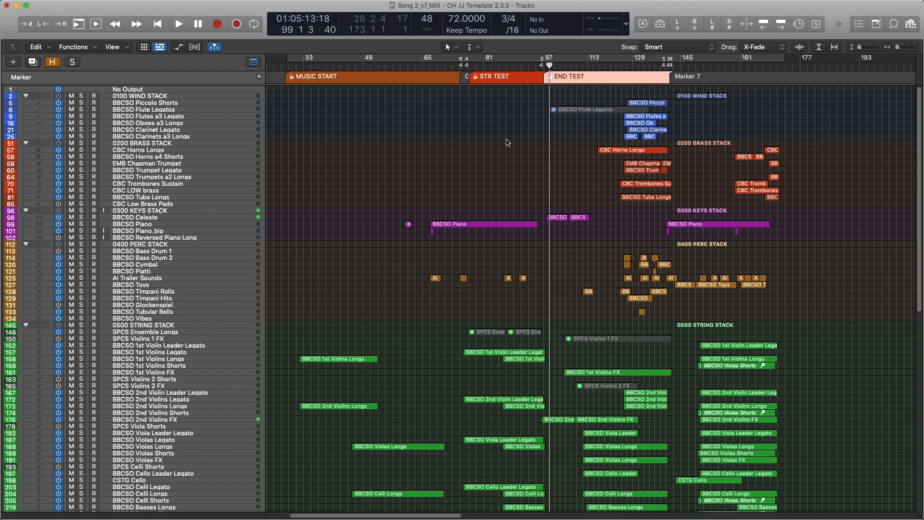
{"action": "left_click", "coordinate": [507, 143]}
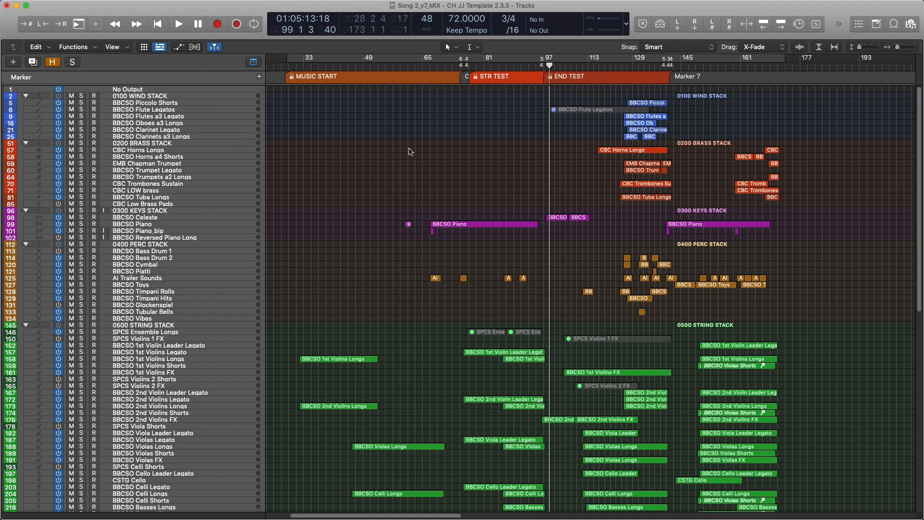
Jump the playhead to MUSIC START, STR TEST and END TEST, back to MUSIC START and on to Marker 7 in the marker track.
{"action": "left_click", "coordinate": [362, 79]}
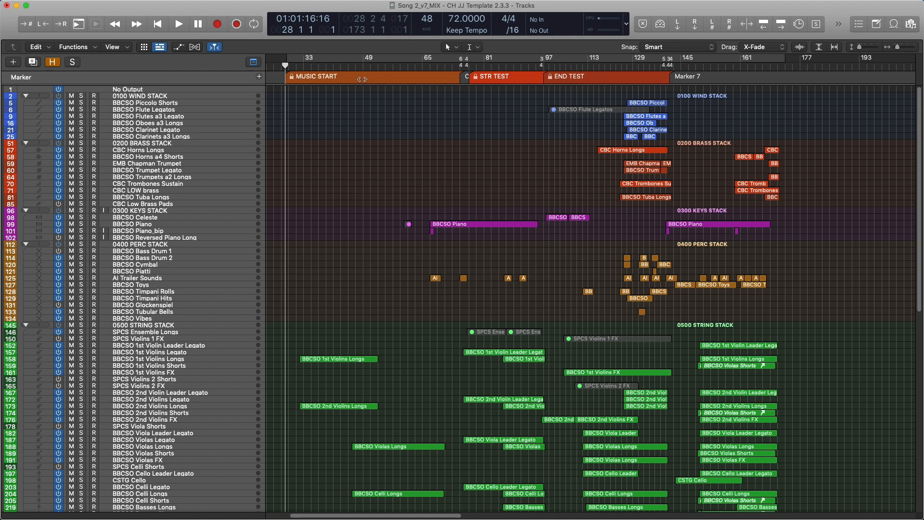
{"action": "left_click", "coordinate": [514, 80]}
{"action": "left_click", "coordinate": [599, 80]}
{"action": "left_click", "coordinate": [377, 85]}
{"action": "left_click", "coordinate": [692, 79]}
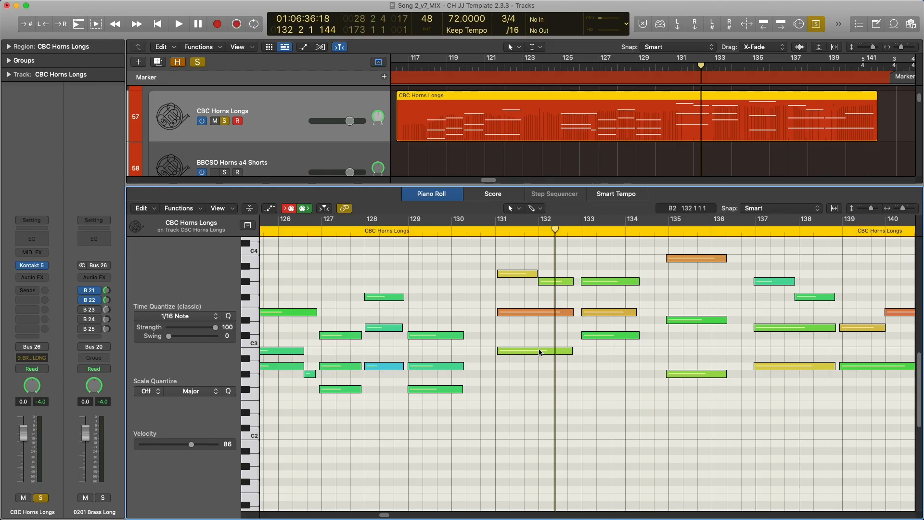
Place the playhead in the CBC Horns Longs Piano Roll at bar 117, just before bar 125 and at bar 130 in turn.
{"action": "mouse_move", "coordinate": [555, 351]}
{"action": "scroll", "coordinate": [394, 310], "scroll_direction": "left", "scroll_amount": 2}
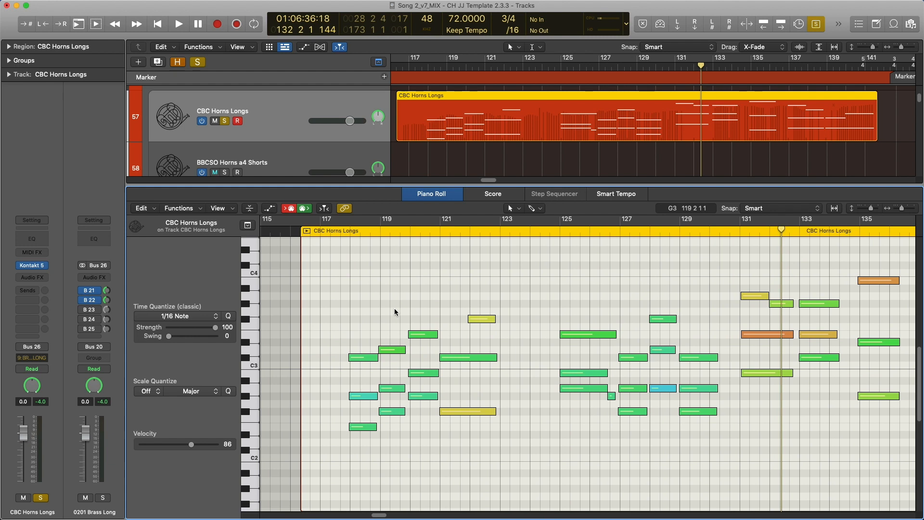
{"action": "scroll", "coordinate": [666, 308], "scroll_direction": "right", "scroll_amount": 3}
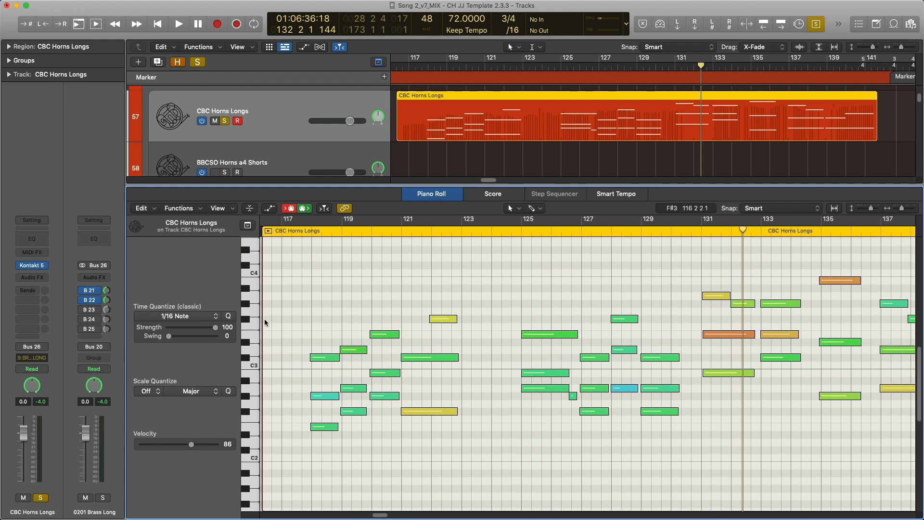
{"action": "left_click", "coordinate": [291, 320]}
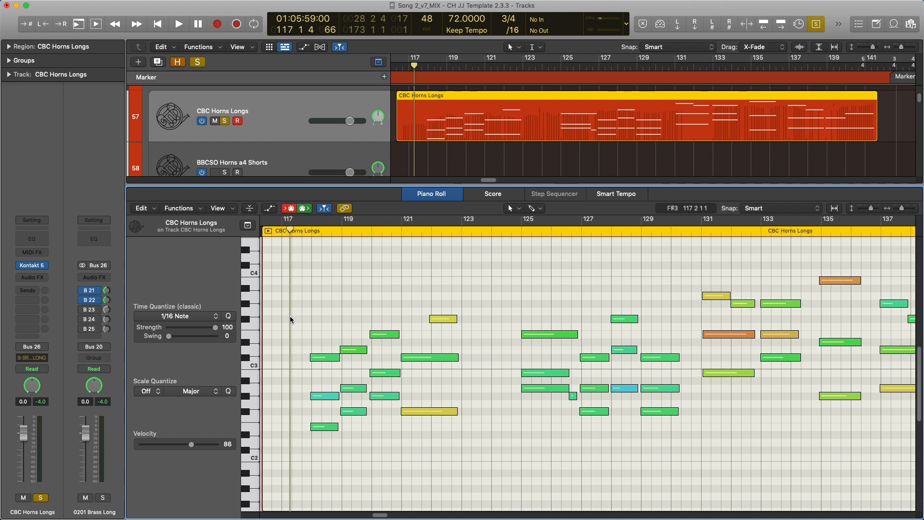
{"action": "left_click", "coordinate": [508, 299]}
{"action": "left_click", "coordinate": [689, 312]}
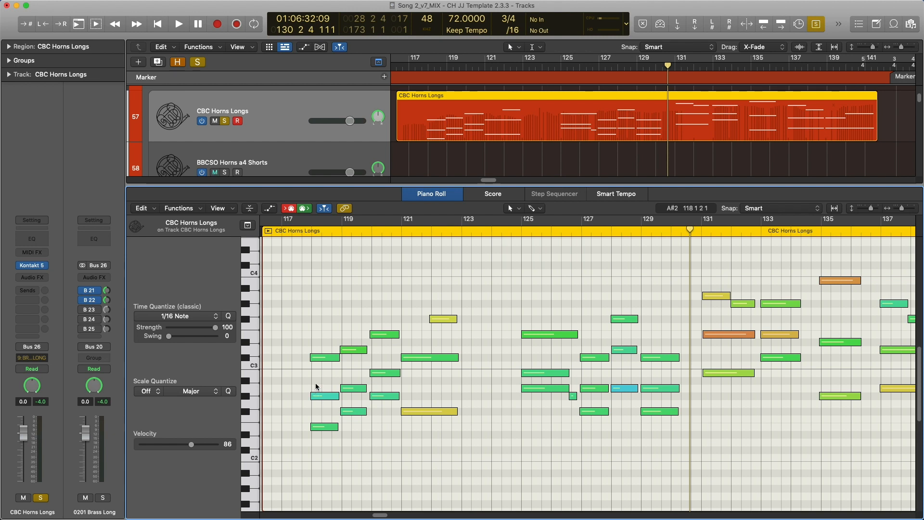
Select the highest note at bar 118 of the CBC Horns Longs region, play from it and stop playback.
{"action": "left_click", "coordinate": [313, 355]}
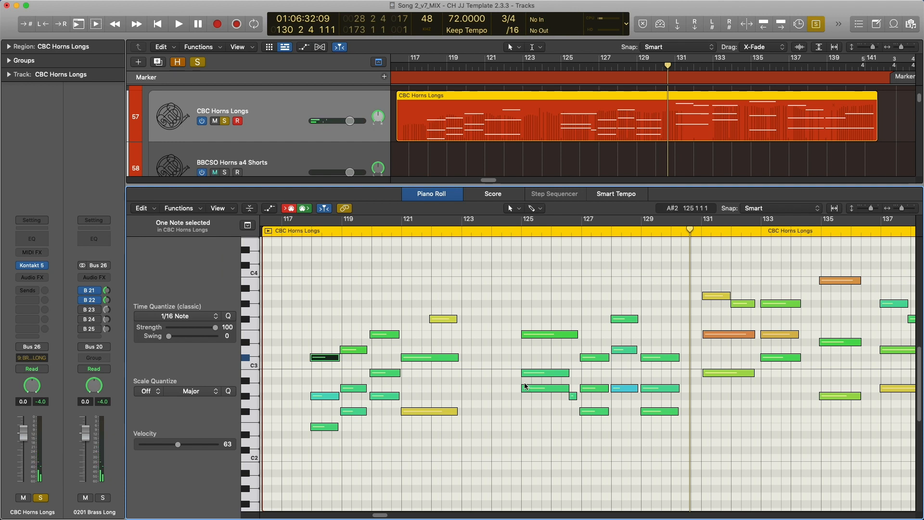
{"action": "key", "text": "shift+Return"}
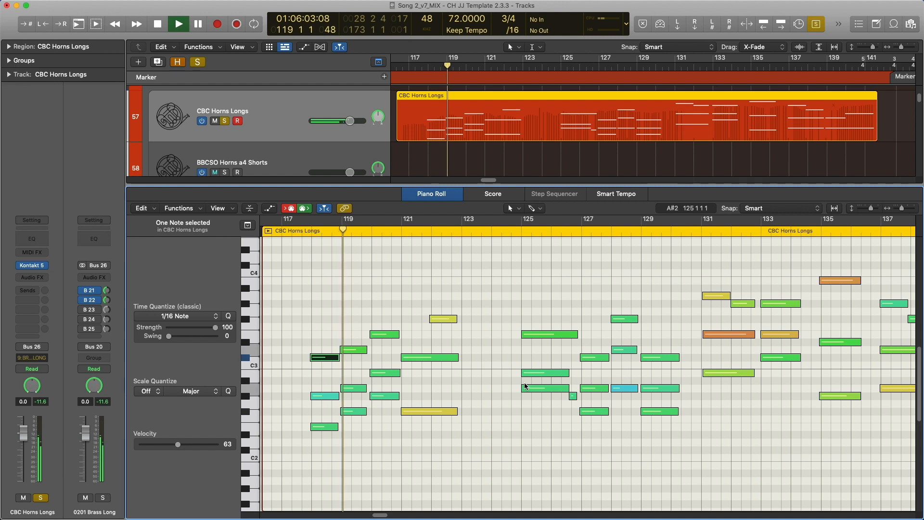
{"action": "key", "text": "space"}
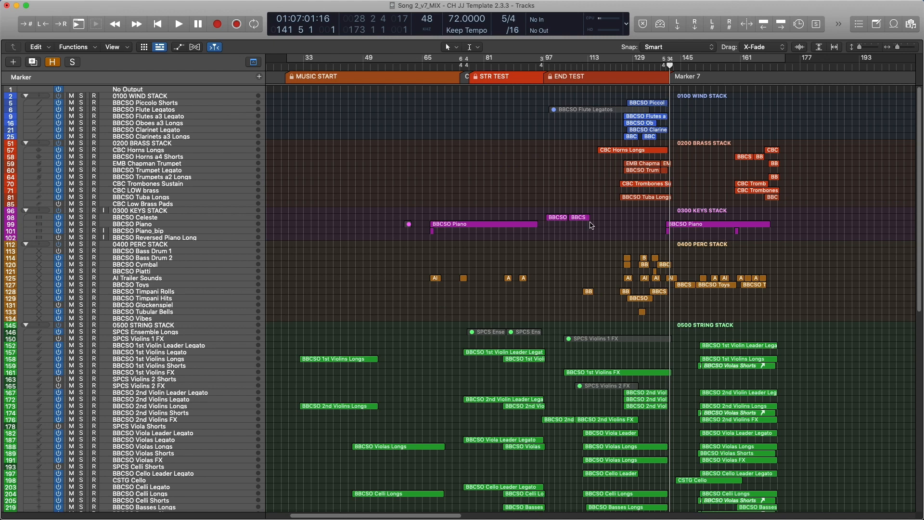
{"action": "left_click_drag", "start_coordinate": [586, 194], "coordinate": [552, 234]}
{"action": "left_click", "coordinate": [573, 204]}
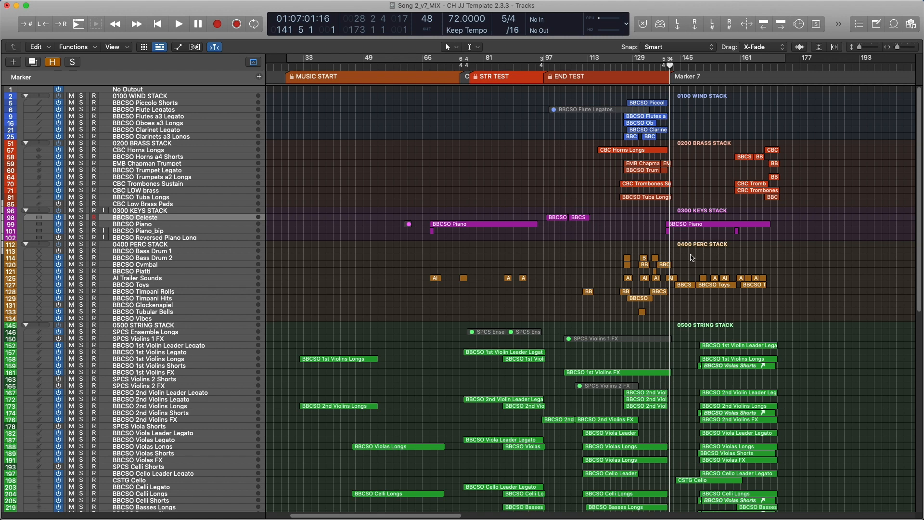
{"action": "scroll", "coordinate": [691, 254], "scroll_direction": "down", "scroll_amount": 10}
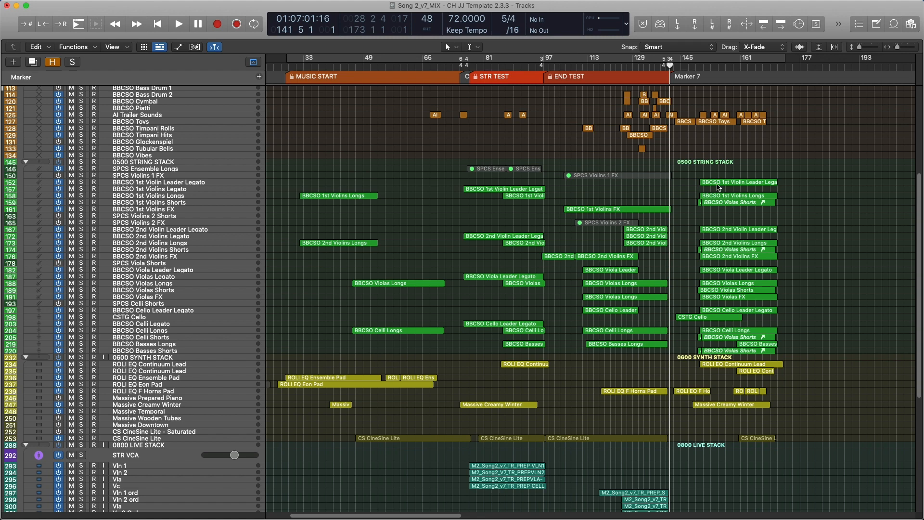
{"action": "scroll", "coordinate": [710, 385], "scroll_direction": "down", "scroll_amount": 4}
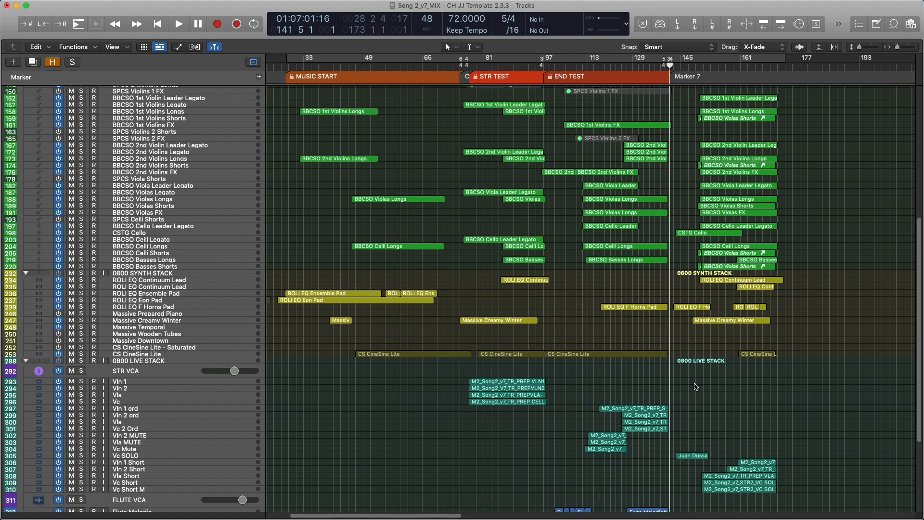
{"action": "scroll", "coordinate": [691, 394], "scroll_direction": "down", "scroll_amount": 1}
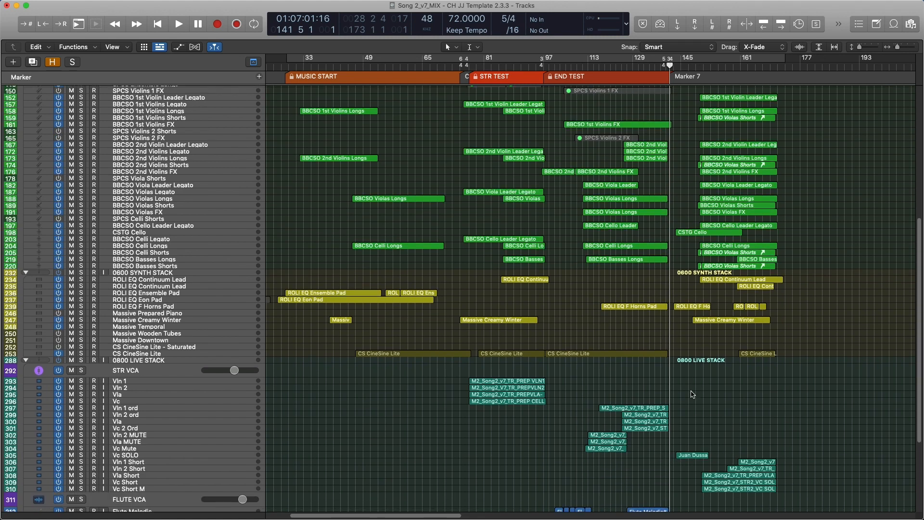
{"action": "left_click_drag", "start_coordinate": [811, 501], "coordinate": [286, 147]}
{"action": "left_click", "coordinate": [613, 398]}
Try moving the Vln 1 live region from the STR TEST section to about bar 145, after Marker 7.
{"action": "left_click_drag", "start_coordinate": [514, 385], "coordinate": [698, 388]}
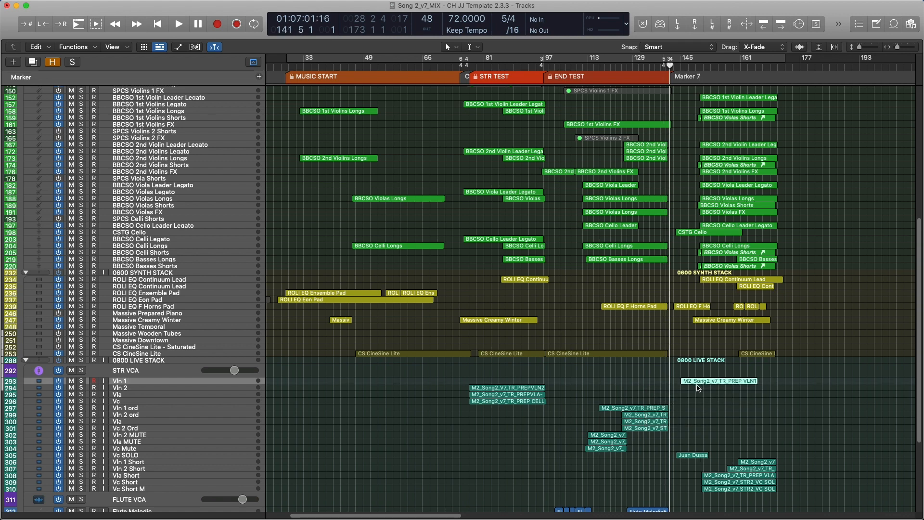
{"action": "scroll", "coordinate": [698, 386], "scroll_direction": "right", "scroll_amount": 3}
{"action": "key", "text": "super+Right"}
{"action": "key", "text": "super+Right"}
{"action": "key", "text": "super+Right"}
{"action": "key", "text": "super+Right"}
{"action": "key", "text": "super+Right"}
{"action": "key", "text": "super+Right"}
{"action": "key", "text": "super+Right"}
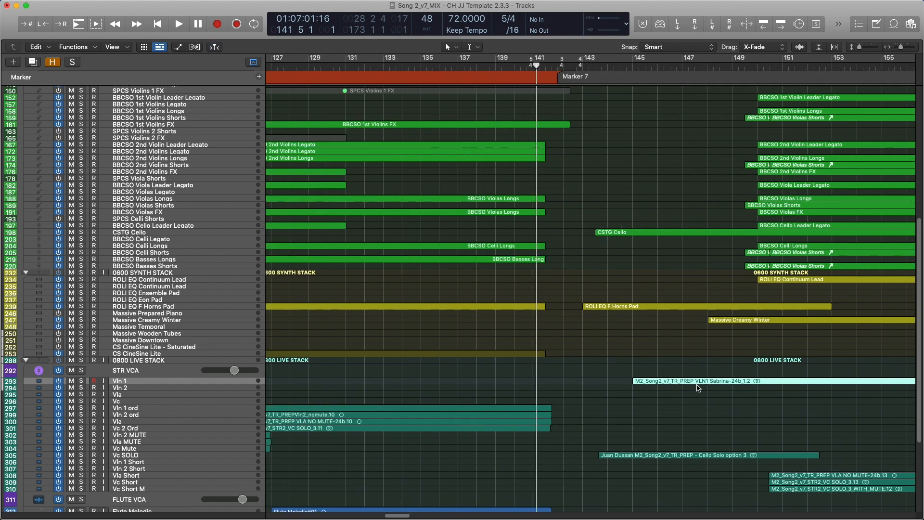
Try shifting the relocated Vln 1 region earlier, to about the start of Marker 7.
{"action": "left_click_drag", "start_coordinate": [657, 388], "coordinate": [574, 391]}
{"action": "key", "text": "super+Left"}
{"action": "key", "text": "super+Left"}
{"action": "key", "text": "super+Left"}
{"action": "key", "text": "super+Left"}
{"action": "key", "text": "super+Left"}
{"action": "key", "text": "super+Left"}
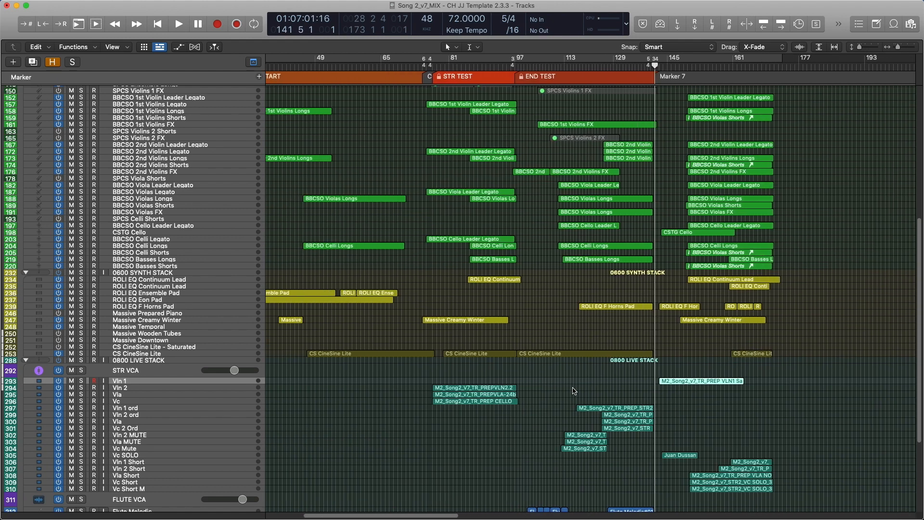
Undo both moves of the Vln 1 region and clear the region selection.
{"action": "key", "text": "super+z"}
{"action": "key", "text": "super+z"}
{"action": "left_click", "coordinate": [581, 391]}
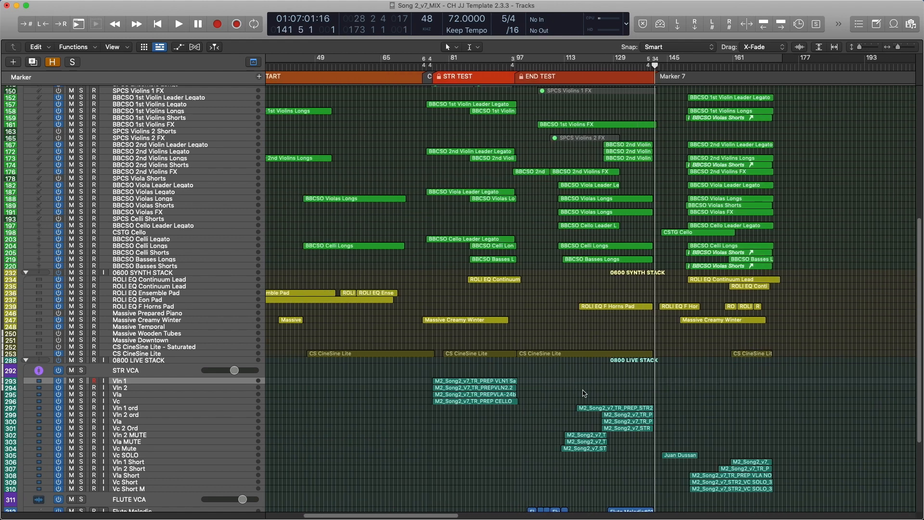
{"action": "key", "text": "super+Right"}
{"action": "key", "text": "super+Right"}
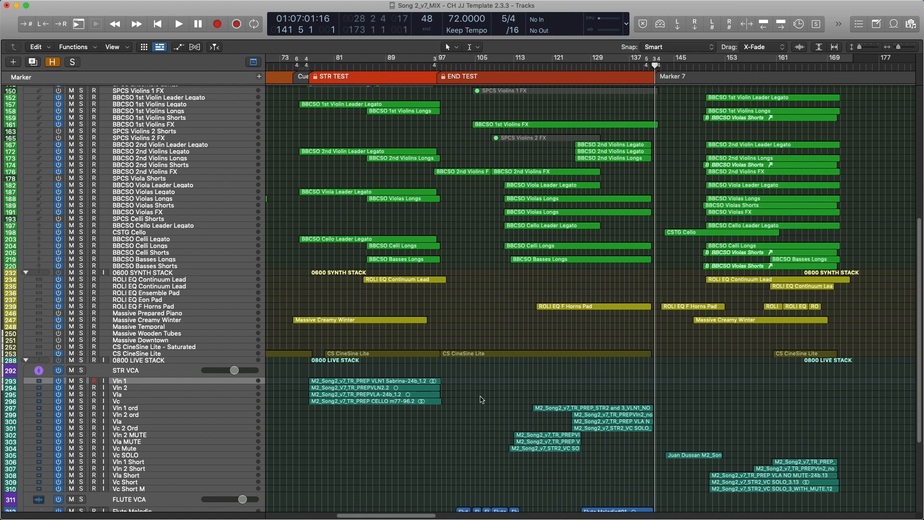
Select the Vln 1 live region in the STR TEST section and place the playhead at bar 1.
{"action": "left_click", "coordinate": [390, 384]}
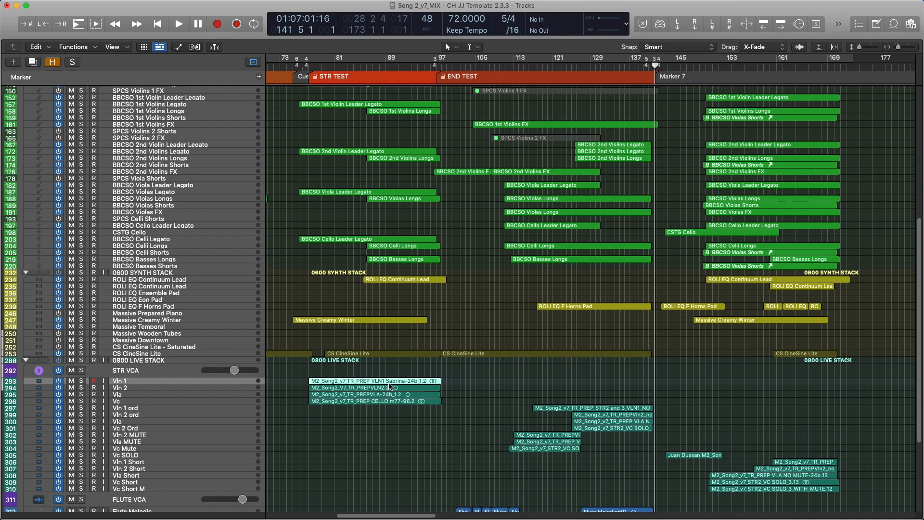
{"action": "key", "text": "shift+comma"}
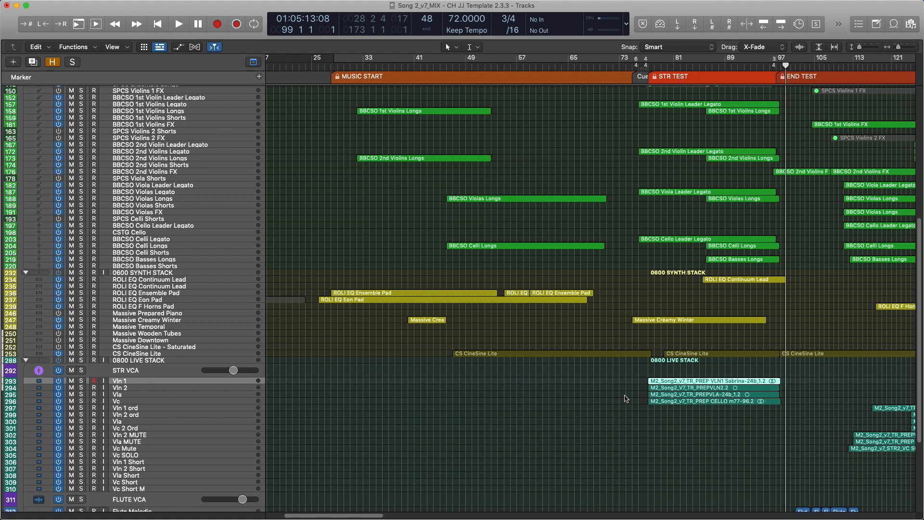
{"action": "scroll", "coordinate": [624, 399], "scroll_direction": "left", "scroll_amount": 5}
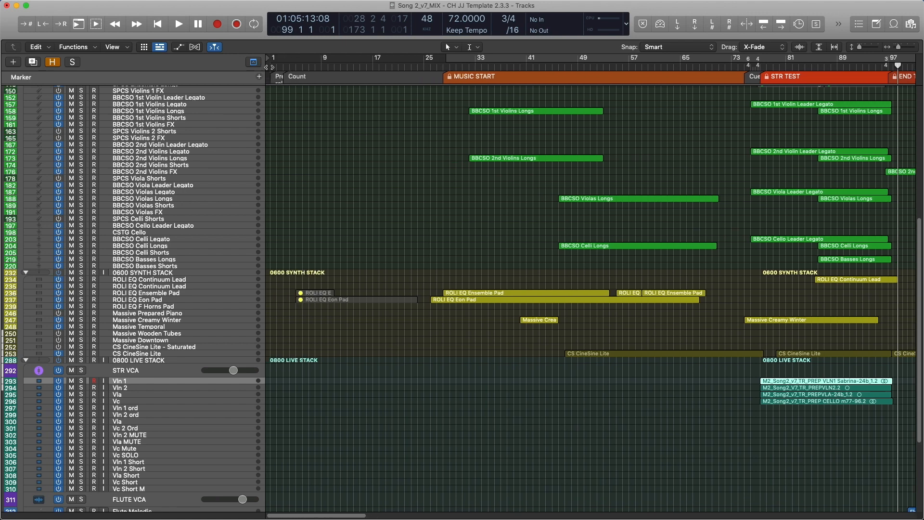
{"action": "left_click", "coordinate": [270, 67]}
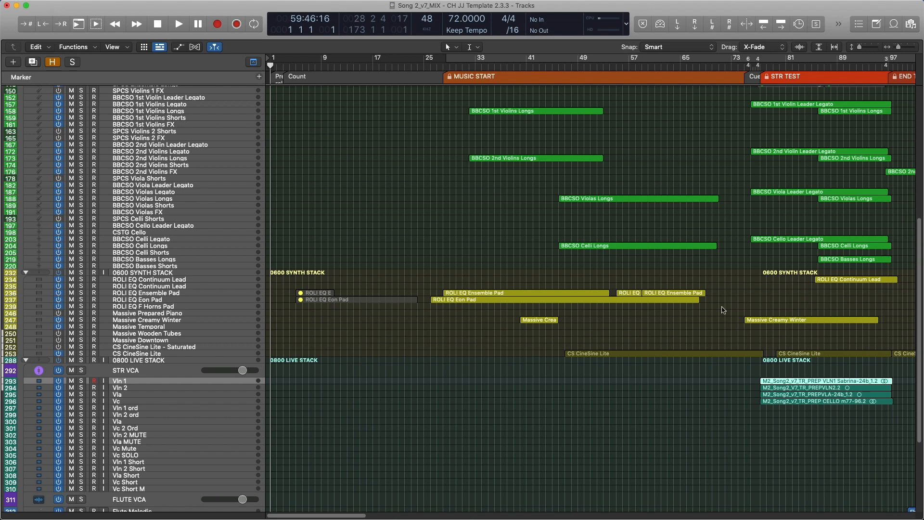
Try relocating the Vln 1 region by hand to about bar 4, undo it, and move the region to the playhead at bar 1 instead.
{"action": "left_click_drag", "start_coordinate": [775, 383], "coordinate": [306, 384]}
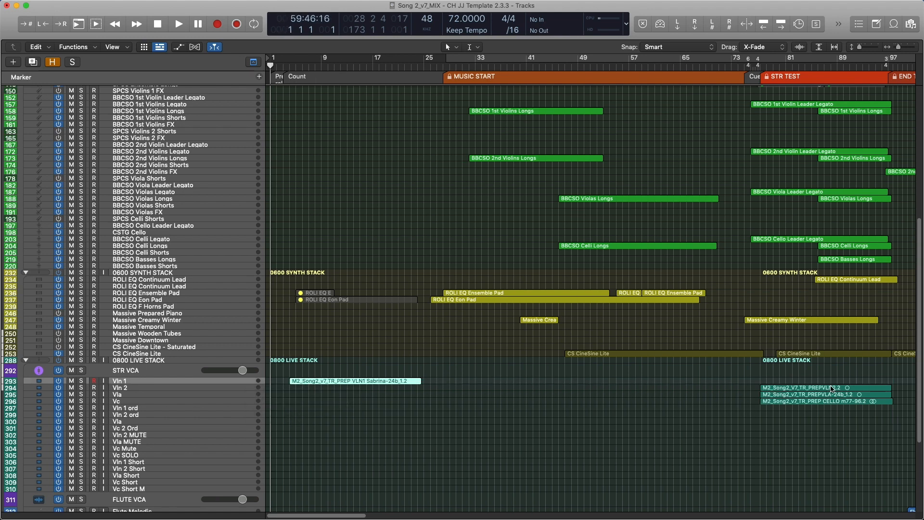
{"action": "key", "text": "super+z"}
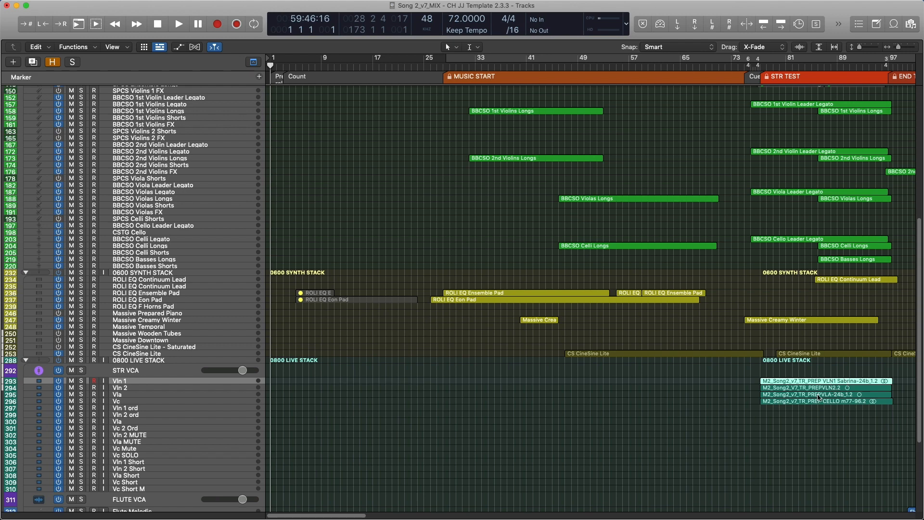
{"action": "key", "text": "semicolon"}
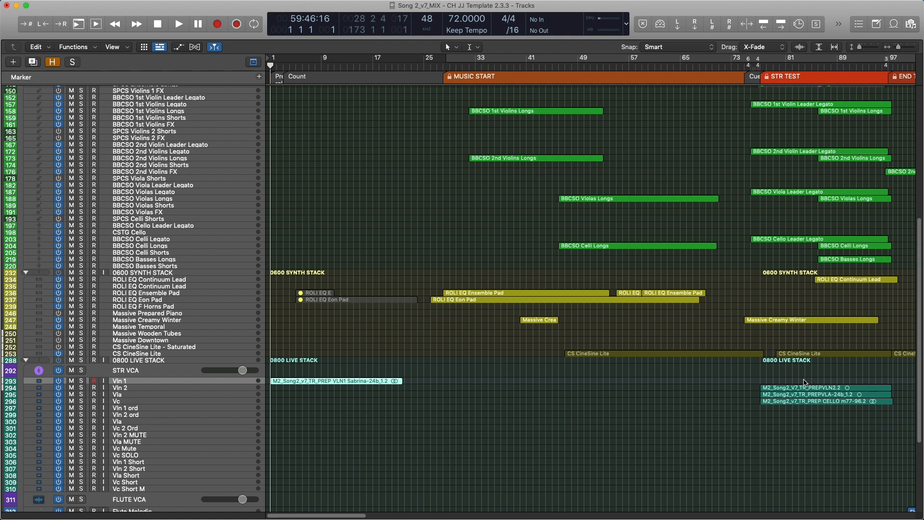
Select the remaining STR TEST regions from SPCS Ensemble Longs down to Vc and try moving them together to the playhead at bar 1.
{"action": "scroll", "coordinate": [802, 385], "scroll_direction": "up", "scroll_amount": 1}
{"action": "left_click", "coordinate": [828, 392]}
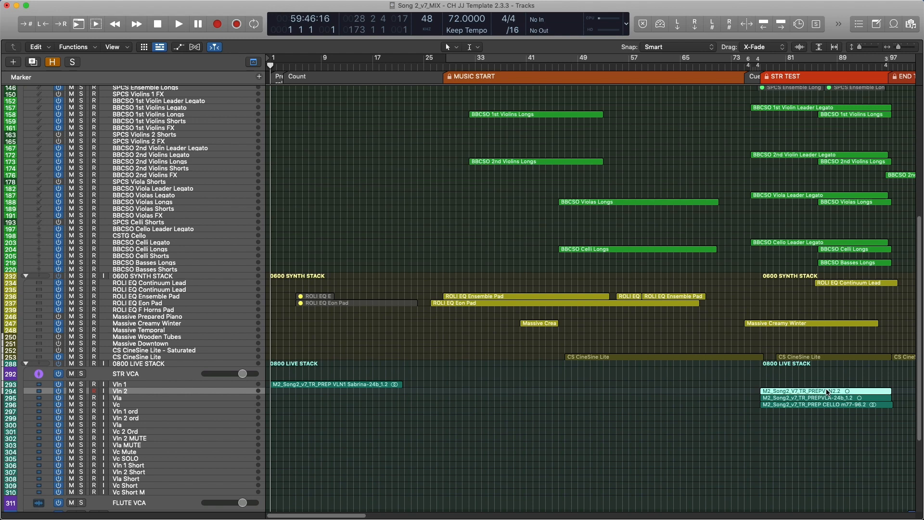
{"action": "left_click_drag", "start_coordinate": [771, 451], "coordinate": [849, 92]}
{"action": "scroll", "coordinate": [812, 292], "scroll_direction": "up", "scroll_amount": 3}
{"action": "scroll", "coordinate": [812, 291], "scroll_direction": "down", "scroll_amount": 3}
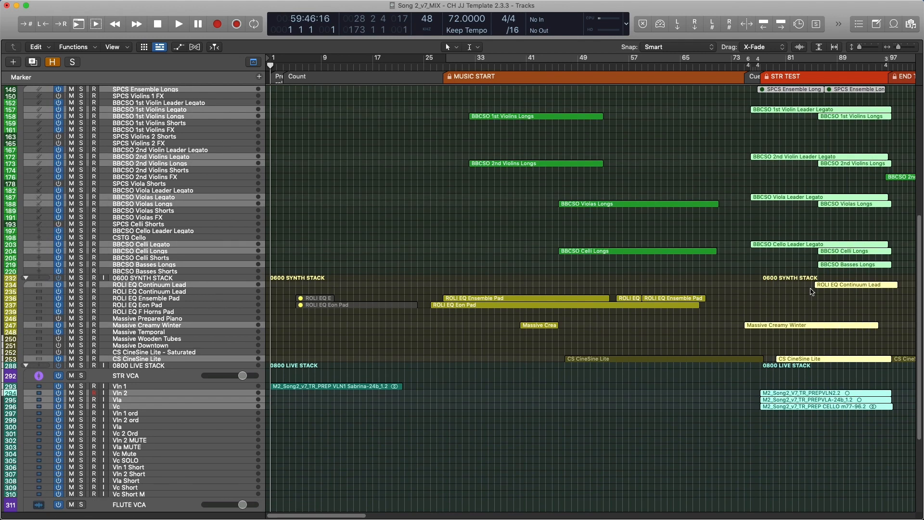
{"action": "key", "text": ";"}
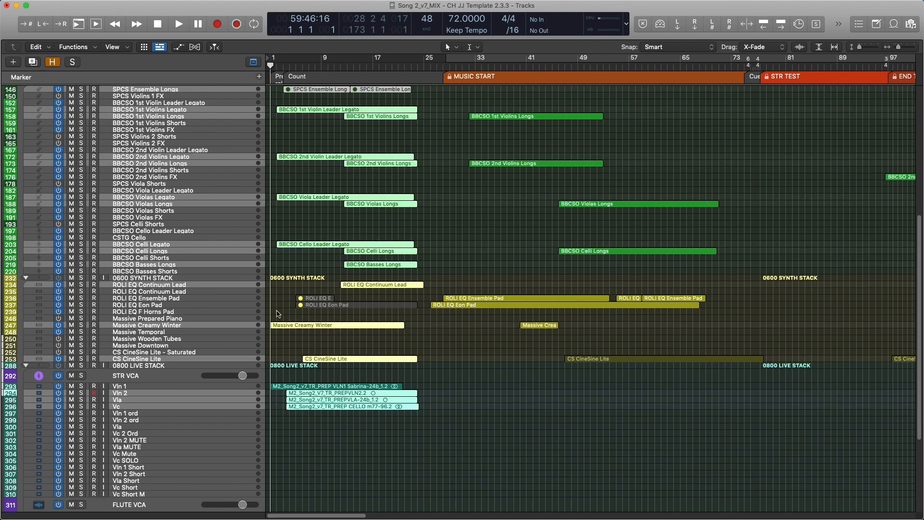
Undo the group move of the STR TEST regions and the move of the Vln 1 region.
{"action": "key", "text": "super+z"}
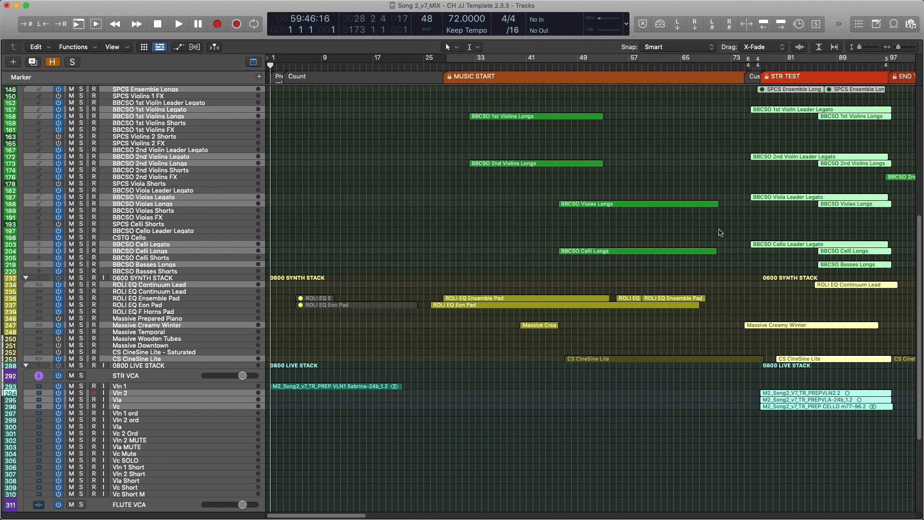
{"action": "left_click", "coordinate": [374, 388]}
{"action": "key", "text": "super+z"}
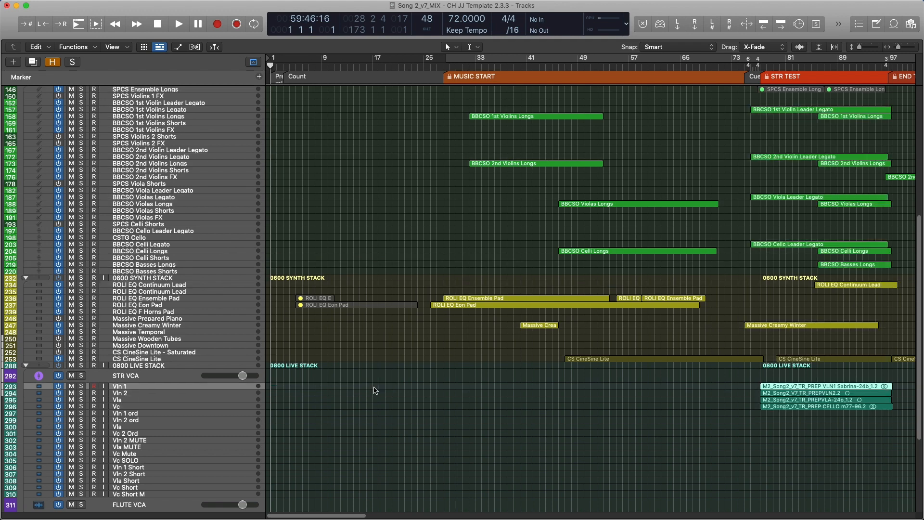
Clear the region selection and look over the live string regions and the project's orchestral stacks up to the wind section.
{"action": "key", "text": "super+Left"}
{"action": "scroll", "coordinate": [659, 390], "scroll_direction": "down", "scroll_amount": 6}
{"action": "scroll", "coordinate": [661, 391], "scroll_direction": "up", "scroll_amount": 5}
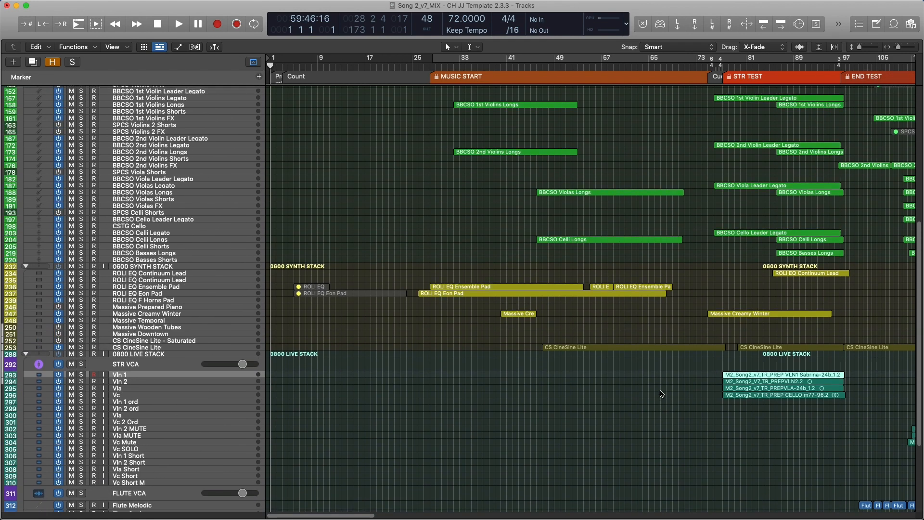
{"action": "scroll", "coordinate": [661, 391], "scroll_direction": "right", "scroll_amount": 9}
{"action": "left_click", "coordinate": [660, 393]}
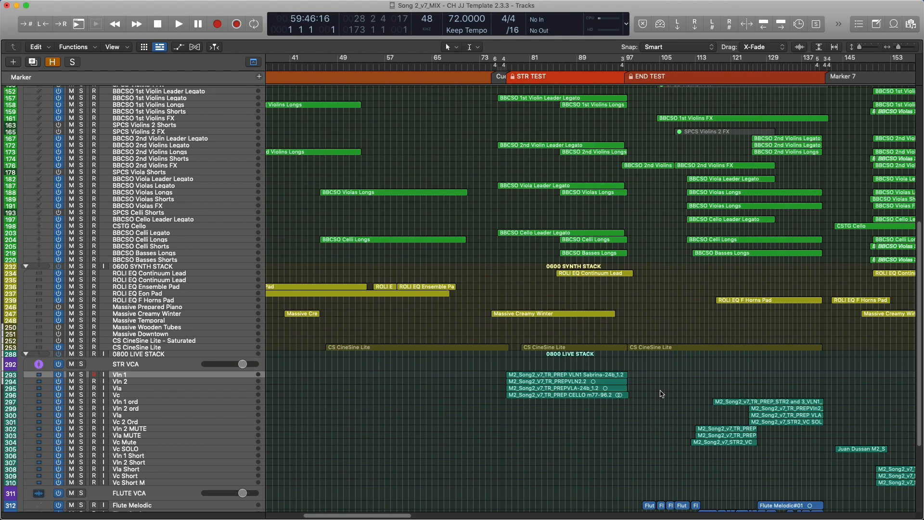
{"action": "key", "text": "super+Left"}
{"action": "key", "text": "super+Left"}
{"action": "key", "text": "super+Left"}
{"action": "scroll", "coordinate": [662, 394], "scroll_direction": "up", "scroll_amount": 6}
{"action": "scroll", "coordinate": [662, 393], "scroll_direction": "down", "scroll_amount": 7}
{"action": "scroll", "coordinate": [662, 393], "scroll_direction": "up", "scroll_amount": 10}
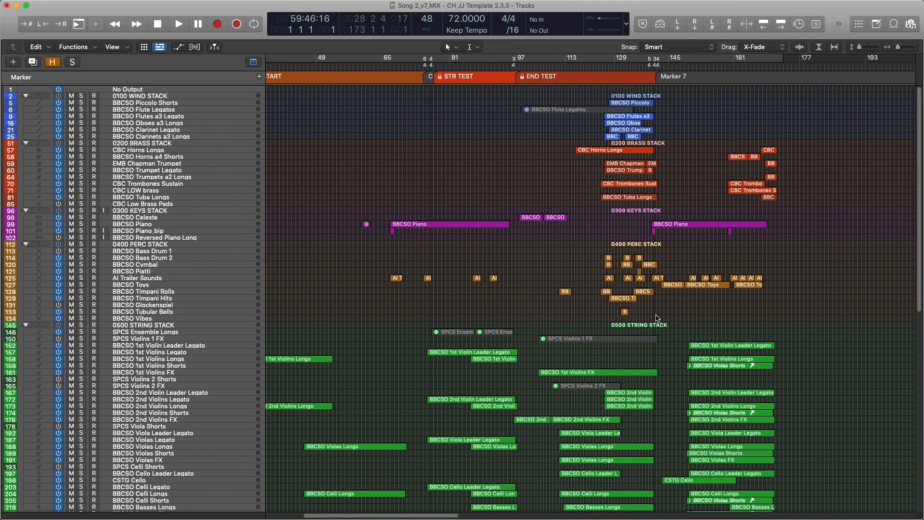
Try selecting the Bass Drum 2 and Cymbal regions near bar 126 on the percussion tracks, and clear the selection.
{"action": "key", "text": "super+Right"}
{"action": "key", "text": "super+Right"}
{"action": "key", "text": "super+Right"}
{"action": "scroll", "coordinate": [658, 320], "scroll_direction": "right", "scroll_amount": 10}
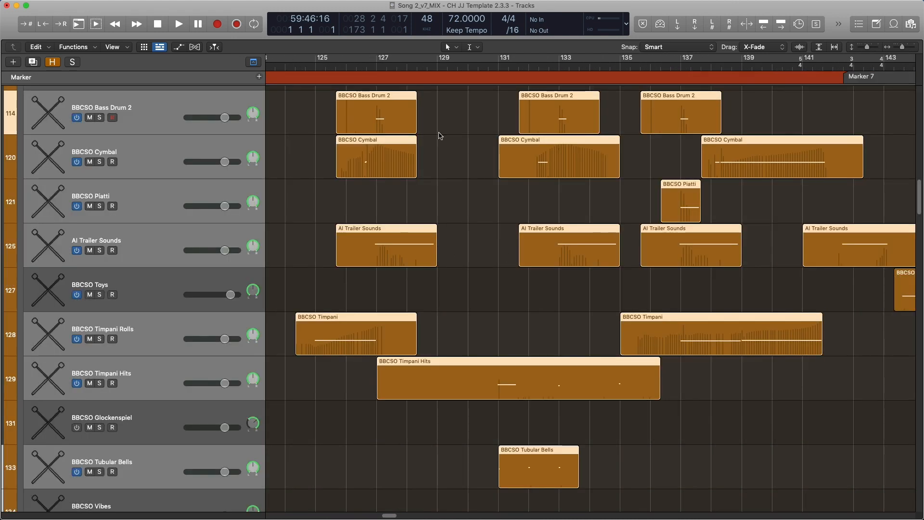
{"action": "scroll", "coordinate": [500, 294], "scroll_direction": "up", "scroll_amount": 3}
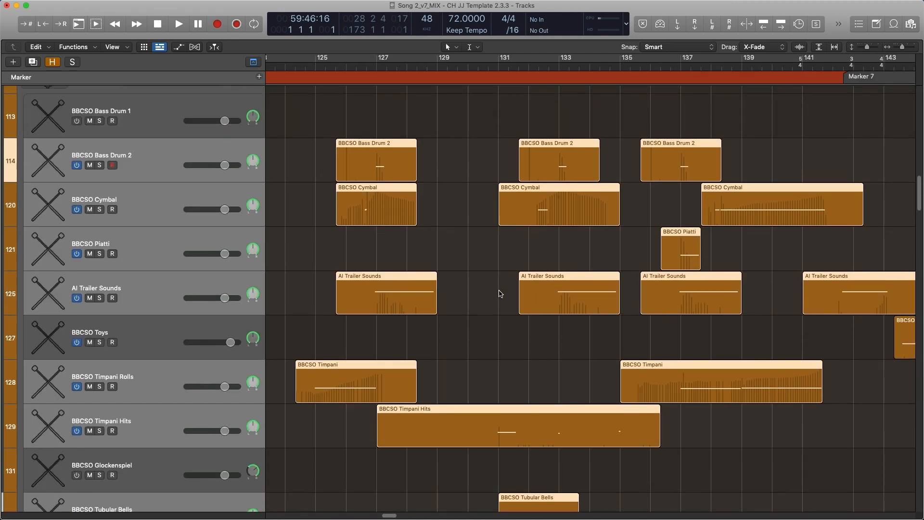
{"action": "scroll", "coordinate": [500, 294], "scroll_direction": "left", "scroll_amount": 5}
{"action": "left_click", "coordinate": [407, 146]}
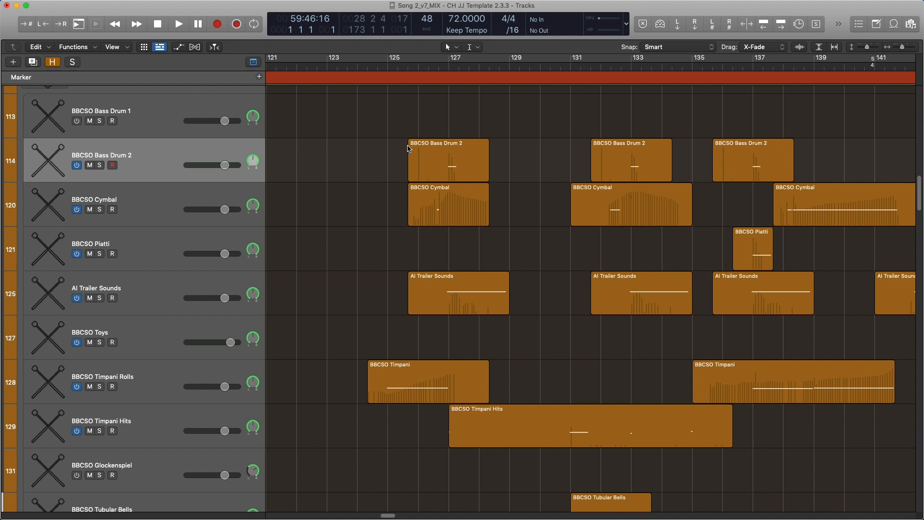
{"action": "scroll", "coordinate": [413, 144], "scroll_direction": "up", "scroll_amount": 5}
{"action": "scroll", "coordinate": [426, 189], "scroll_direction": "down", "scroll_amount": 3}
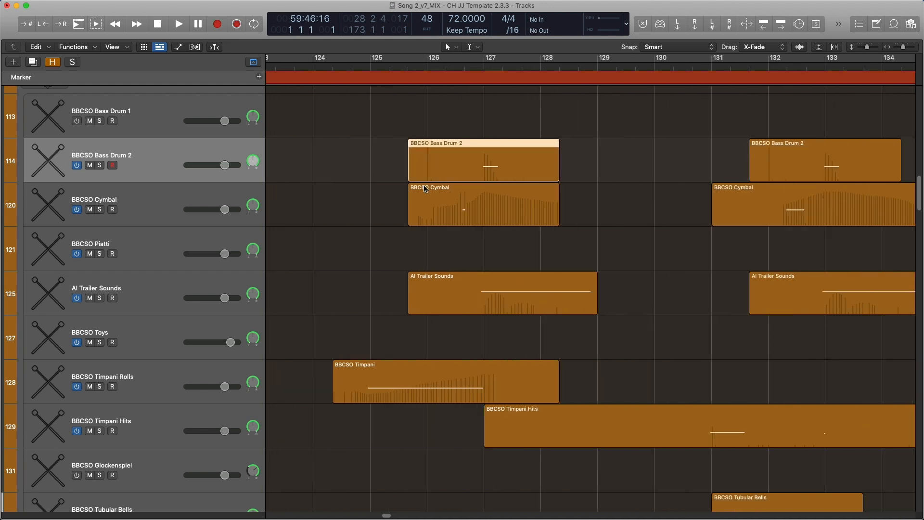
{"action": "left_click", "coordinate": [423, 215], "text": "shift"}
{"action": "left_click", "coordinate": [411, 76]}
{"action": "left_click", "coordinate": [386, 229]}
Select all percussion regions from about bar 124 onward, from BBCSO Bass Drum 2 down to BBCSO Tubular Bells, including BBCSO Toys.
{"action": "key", "text": "super+Left"}
{"action": "key", "text": "super+Left"}
{"action": "key", "text": "super+Left"}
{"action": "left_click_drag", "start_coordinate": [320, 139], "coordinate": [905, 455]}
{"action": "scroll", "coordinate": [547, 407], "scroll_direction": "left", "scroll_amount": 10}
{"action": "key", "text": "super+Left"}
{"action": "left_click_drag", "start_coordinate": [456, 185], "coordinate": [837, 506]}
{"action": "scroll", "coordinate": [716, 461], "scroll_direction": "left", "scroll_amount": 3}
{"action": "key", "text": "super+Left"}
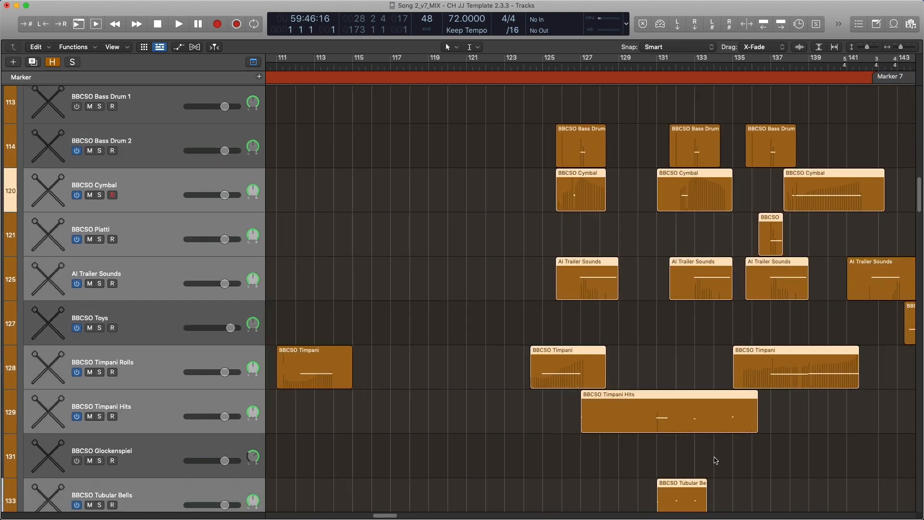
{"action": "scroll", "coordinate": [551, 402], "scroll_direction": "right", "scroll_amount": 4}
{"action": "left_click_drag", "start_coordinate": [408, 167], "coordinate": [905, 503]}
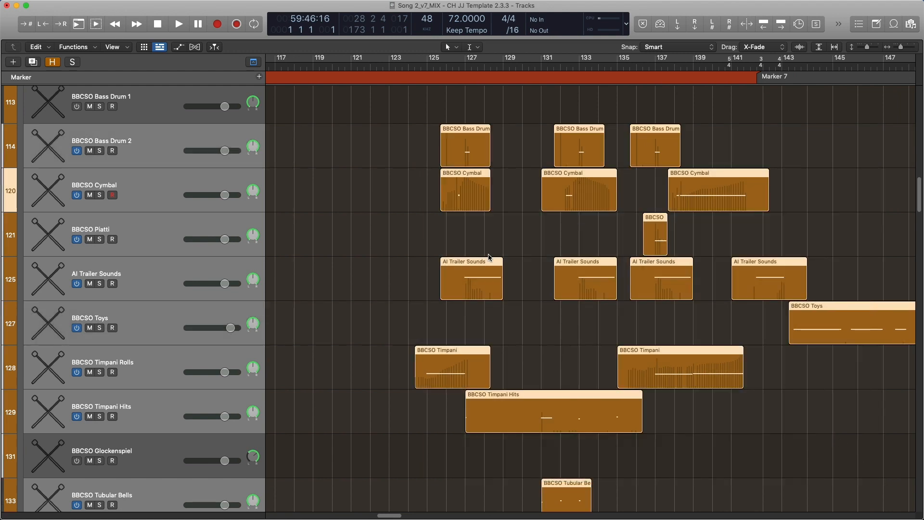
Place the playhead at bar 119, ahead of the selected percussion regions.
{"action": "mouse_move", "coordinate": [451, 150]}
{"action": "left_mouse_down"}
{"action": "mouse_move", "coordinate": [427, 145]}
{"action": "mouse_move", "coordinate": [447, 147]}
{"action": "left_mouse_up"}
{"action": "left_click_drag", "start_coordinate": [449, 143], "coordinate": [448, 145]}
{"action": "left_click_drag", "start_coordinate": [427, 67], "coordinate": [312, 66]}
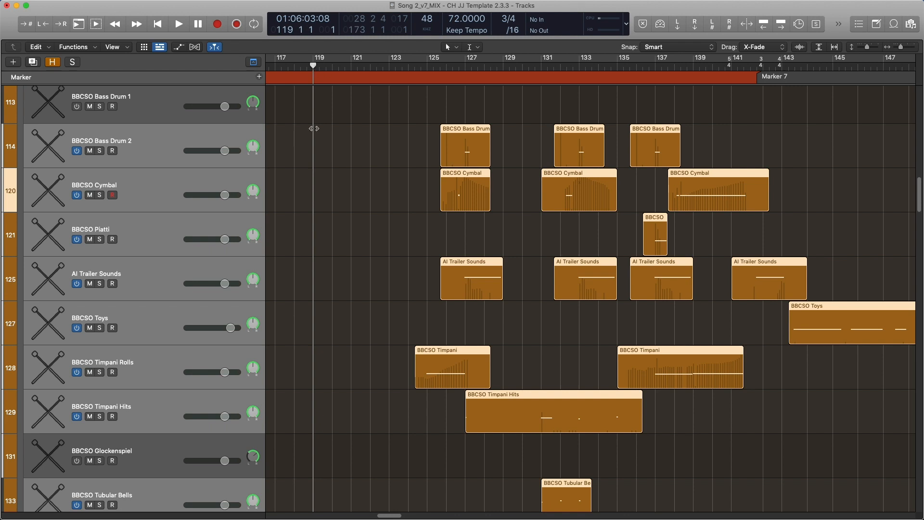
Try moving the selected percussion regions as a group to the playhead, and undo the move.
{"action": "key", "text": "semicolon"}
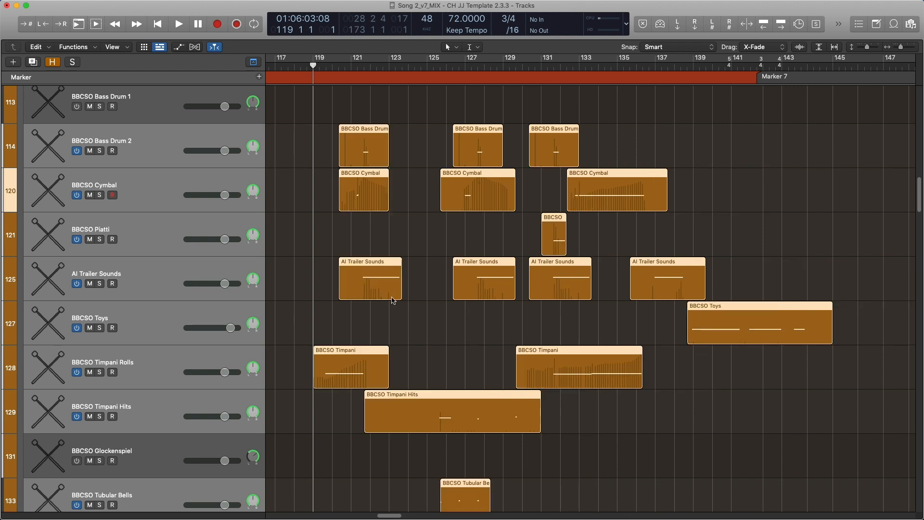
{"action": "key", "text": "super+z"}
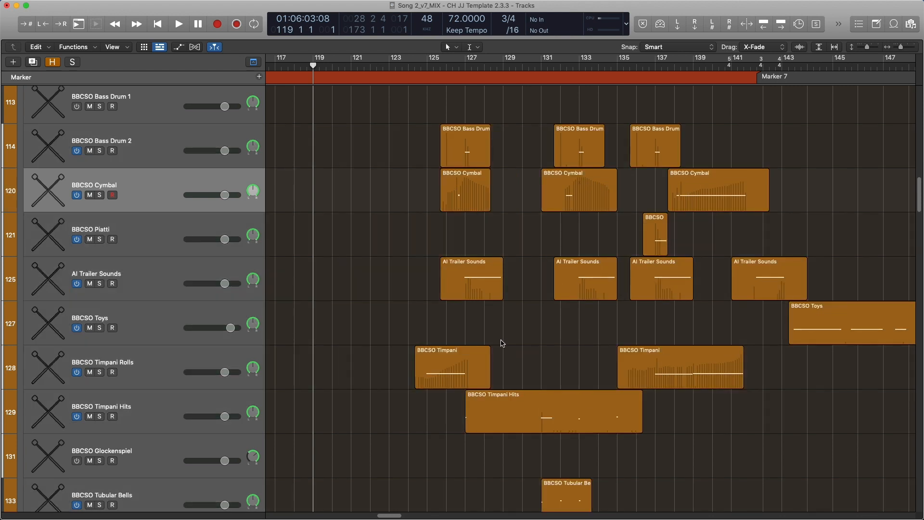
Move the first Timpani Rolls, AI Trailer Sounds, Cymbal and Bass Drum 2 regions after bar 123 individually to the playhead at bar 119.
{"action": "left_click", "coordinate": [468, 358]}
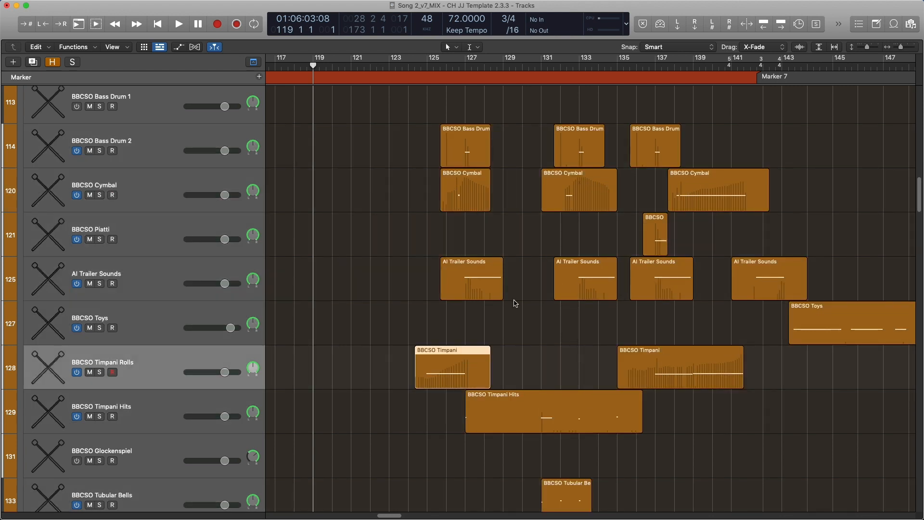
{"action": "key", "text": "semicolon"}
{"action": "key", "text": "semicolon"}
{"action": "left_click", "coordinate": [466, 195]}
{"action": "key", "text": "semicolon"}
{"action": "left_click", "coordinate": [466, 149]}
{"action": "key", "text": "semicolon"}
Move the Timpani Hits, Tubular Bells and bar 135 Timpani Rolls regions individually to the playhead at bar 119.
{"action": "left_click", "coordinate": [539, 418]}
{"action": "key", "text": "semicolon"}
{"action": "left_click", "coordinate": [553, 483]}
{"action": "key", "text": "semicolon"}
{"action": "left_click", "coordinate": [655, 348]}
{"action": "key", "text": "semicolon"}
Move the two AI Trailer Sounds regions after bar 131, plus the Cymbal and Bass Drum 2 regions near bar 131, individually to the playhead.
{"action": "left_click", "coordinate": [569, 252]}
{"action": "left_click", "coordinate": [638, 249]}
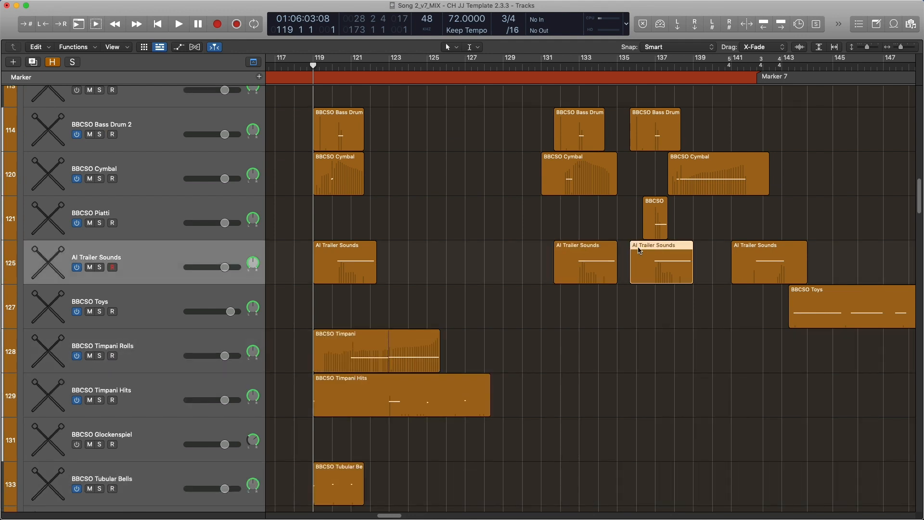
{"action": "key", "text": "semicolon"}
{"action": "left_click", "coordinate": [592, 253]}
{"action": "key", "text": "semicolon"}
{"action": "left_click", "coordinate": [582, 169]}
{"action": "key", "text": "semicolon"}
{"action": "left_click", "coordinate": [580, 126]}
{"action": "key", "text": "semicolon"}
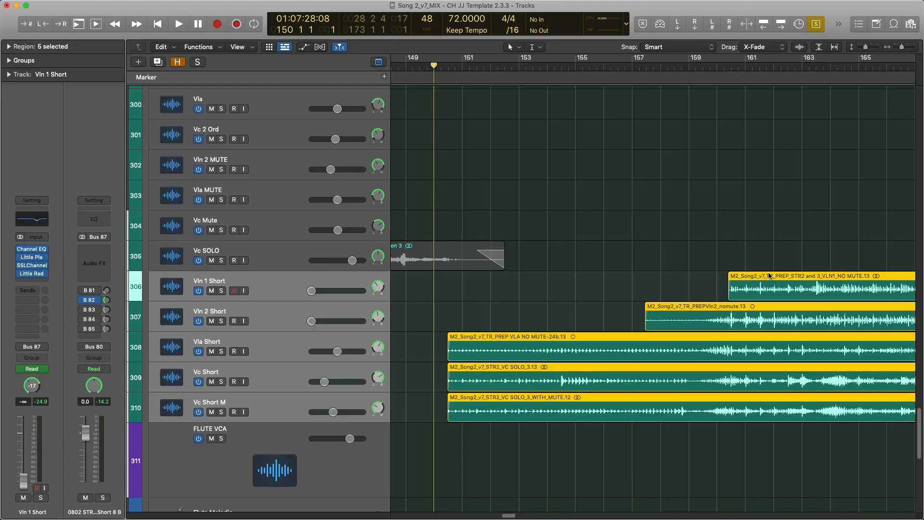
Review the commands for moving regions and the available nudge values, leaving the current nudge value selected.
{"action": "scroll", "coordinate": [732, 272], "scroll_direction": "down", "scroll_amount": 1}
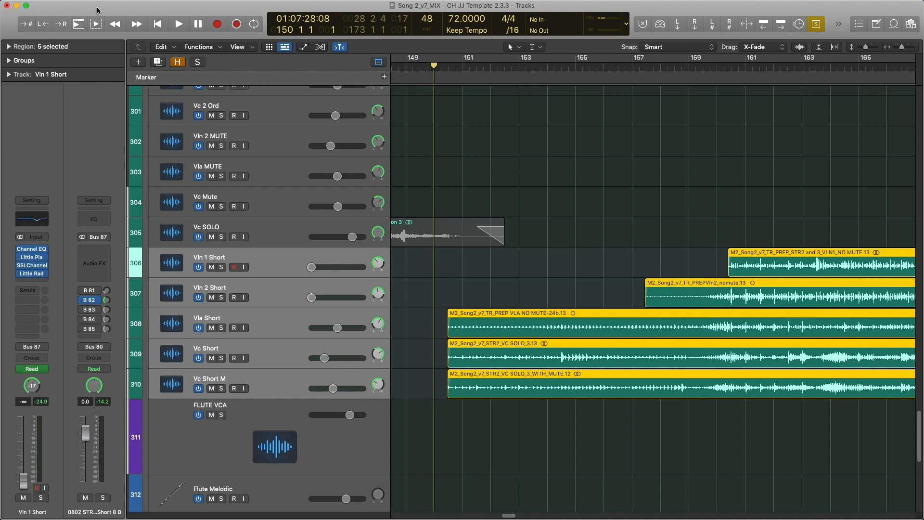
{"action": "mouse_move", "coordinate": [90, 5]}
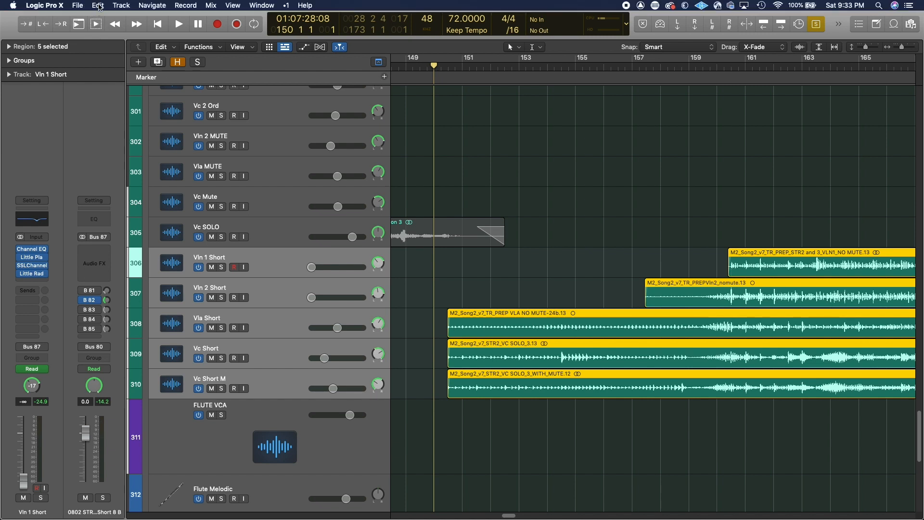
{"action": "left_click", "coordinate": [98, 5]}
{"action": "mouse_move", "coordinate": [126, 208]}
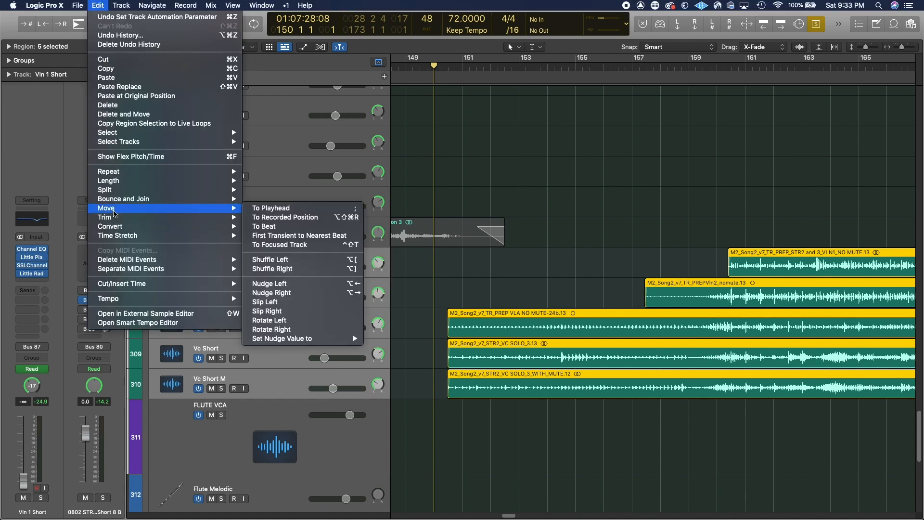
{"action": "mouse_move", "coordinate": [306, 341]}
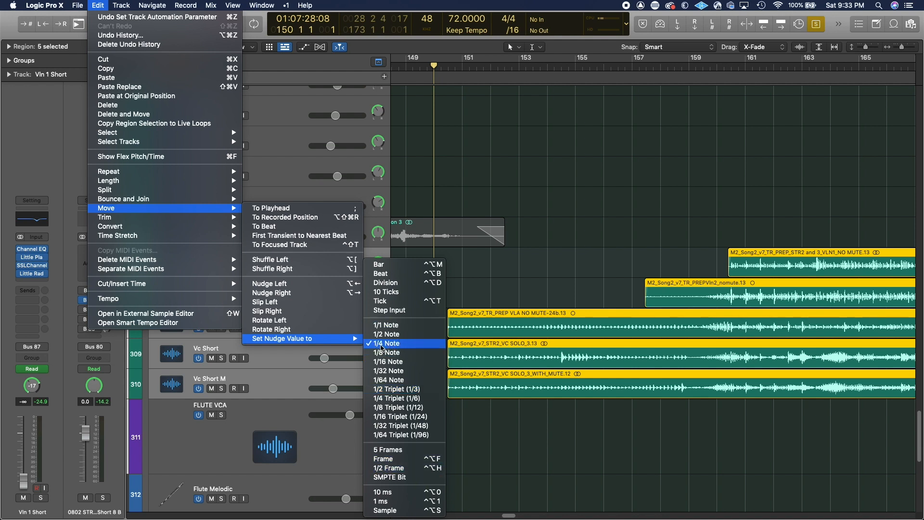
{"action": "left_click", "coordinate": [609, 246]}
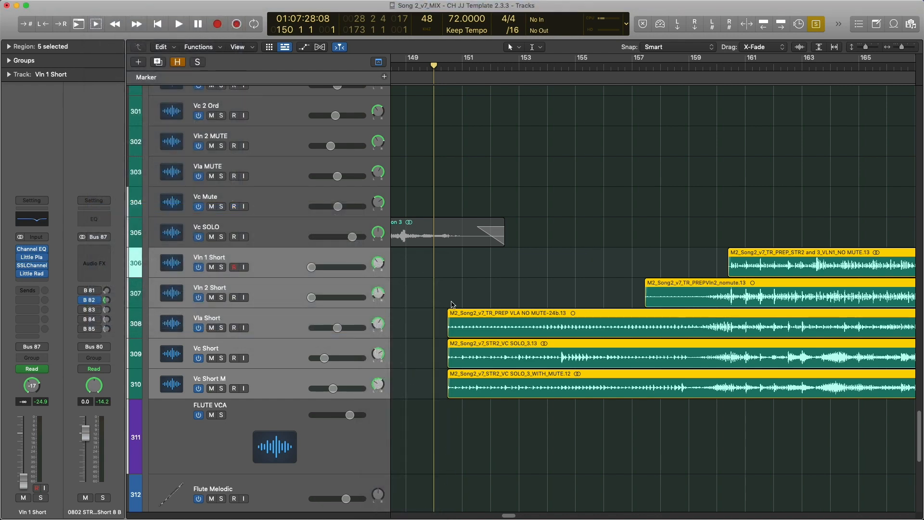
Nudge the five selected short string regions two quarter notes later, so the Vla Short and Vc Short regions start at bar 151.
{"action": "left_click_drag", "start_coordinate": [852, 194], "coordinate": [620, 438]}
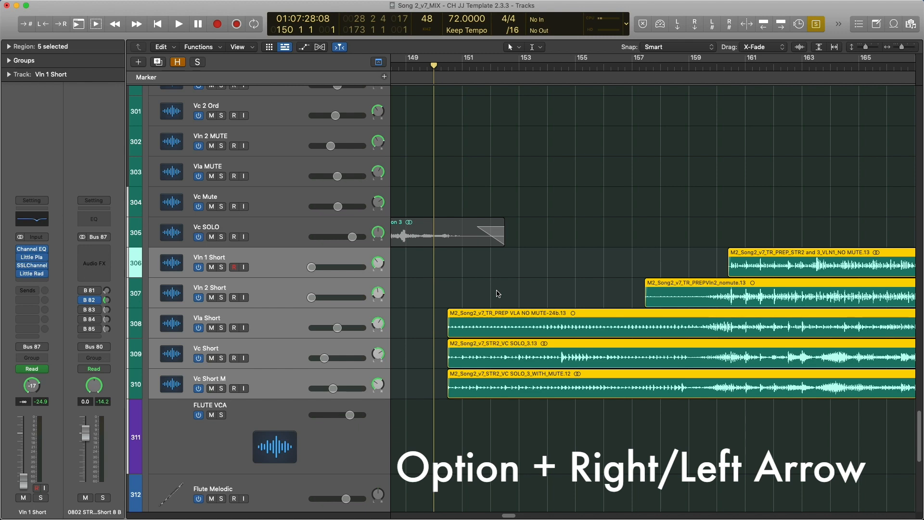
{"action": "key", "text": "alt+Right"}
{"action": "key", "text": "alt+Right"}
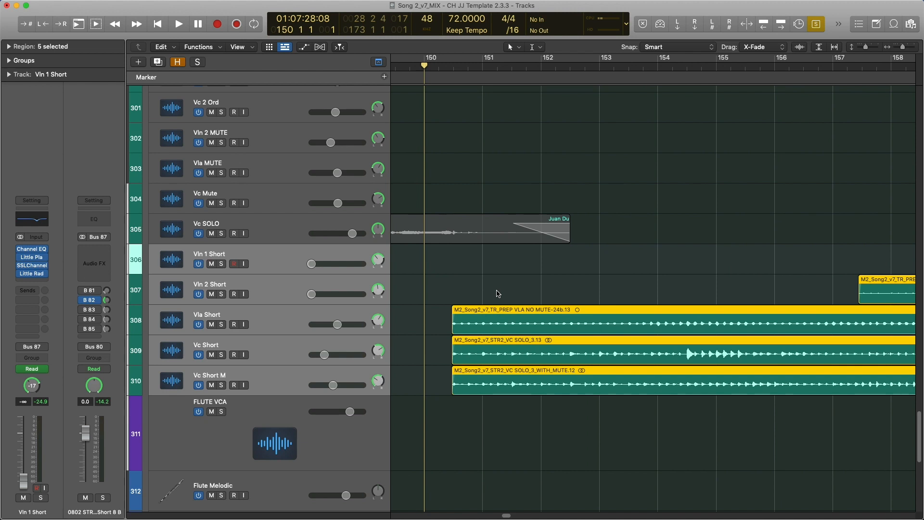
{"action": "key", "text": "alt+Right"}
{"action": "key", "text": "alt+Right"}
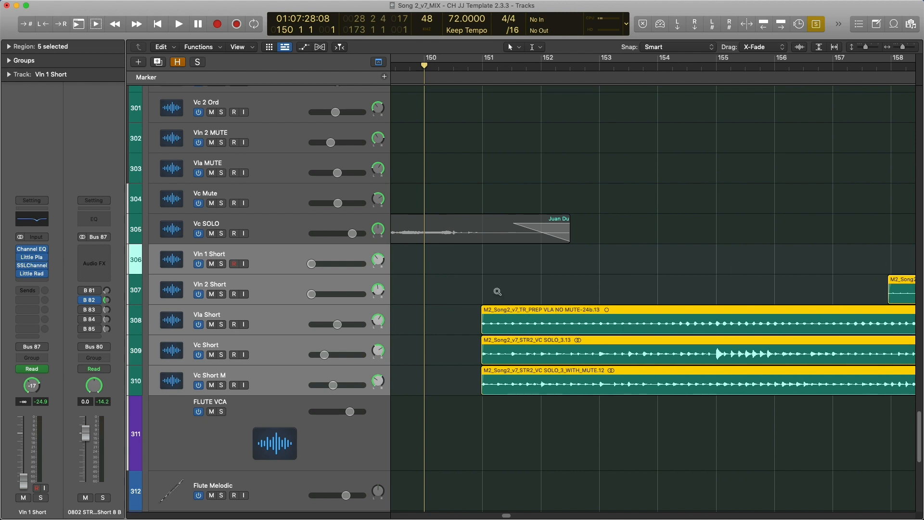
Nudge the five selected short string regions three quarter notes later and bring them back to the start at bar 151.
{"action": "key", "text": "alt+Right"}
{"action": "key", "text": "alt+Right"}
{"action": "key", "text": "alt+Right"}
{"action": "key", "text": "alt+Right"}
{"action": "key", "text": "alt+Right"}
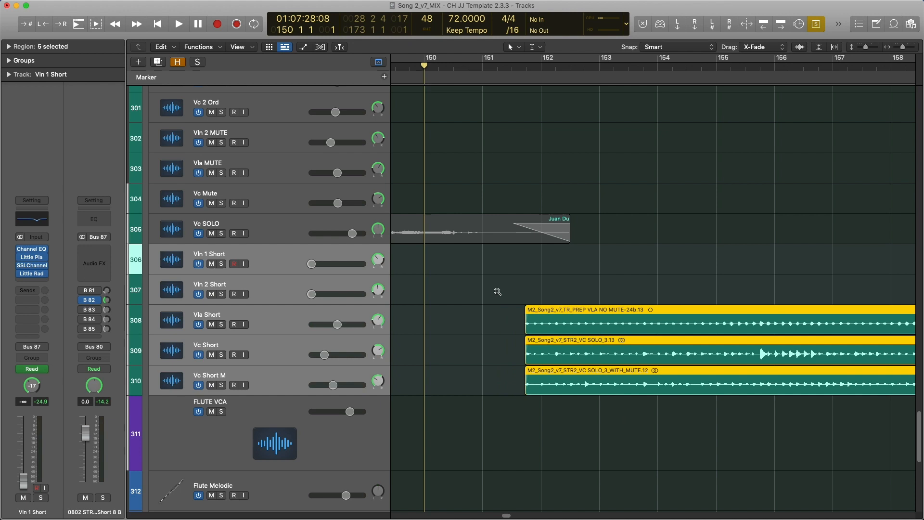
{"action": "key", "text": "alt+Left"}
{"action": "key", "text": "alt+Left"}
{"action": "key", "text": "alt+Left"}
{"action": "key", "text": "alt+Left"}
{"action": "key", "text": "alt+Left"}
{"action": "key", "text": "alt+Left"}
{"action": "key", "text": "alt+Left"}
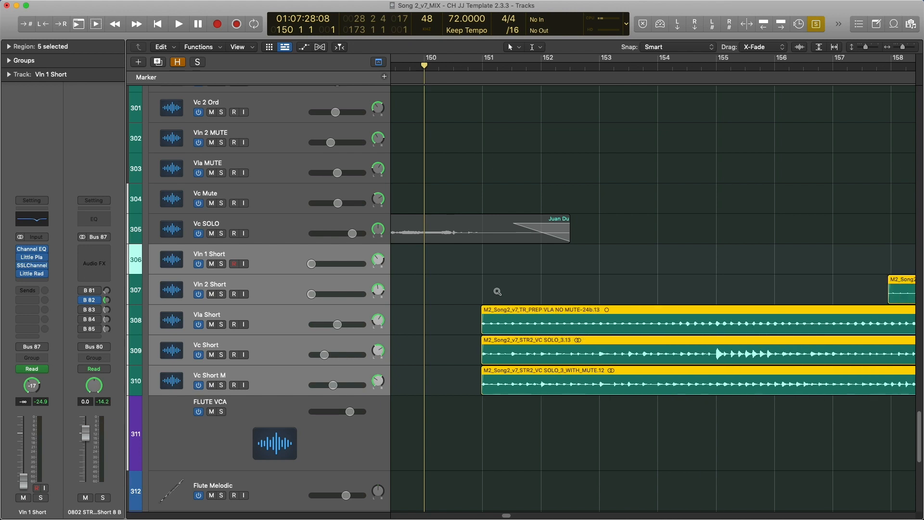
Nudge the five selected short string regions earlier and later by quarter notes, leaving the Vla and Vc regions at bar 150 beat 3.
{"action": "key", "text": "alt+Left"}
{"action": "key", "text": "alt+Right"}
{"action": "key", "text": "alt+Left"}
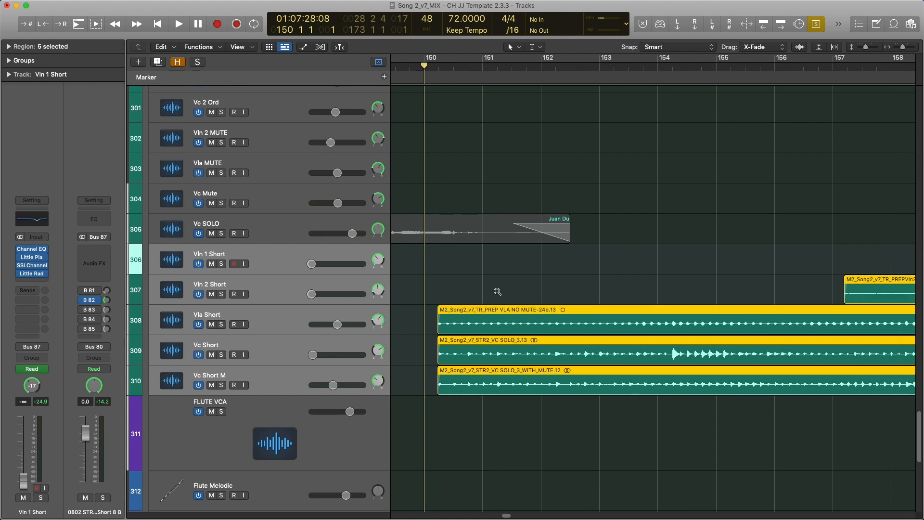
{"action": "key", "text": "alt+Left"}
{"action": "key", "text": "alt+Left"}
{"action": "key", "text": "alt+Left"}
{"action": "key", "text": "alt+Right"}
{"action": "key", "text": "alt+Right"}
{"action": "key", "text": "alt+Right"}
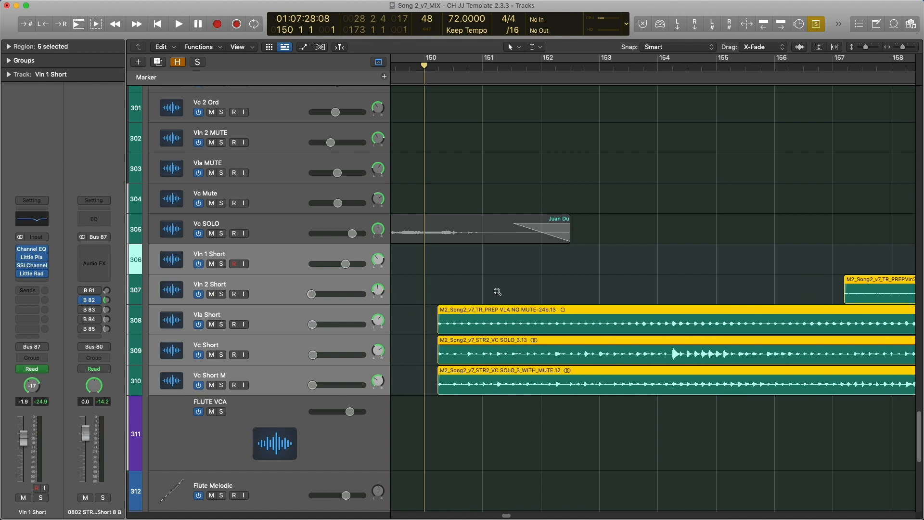
{"action": "key", "text": "alt+Right"}
{"action": "key", "text": "alt+Right"}
{"action": "key", "text": "alt+Left"}
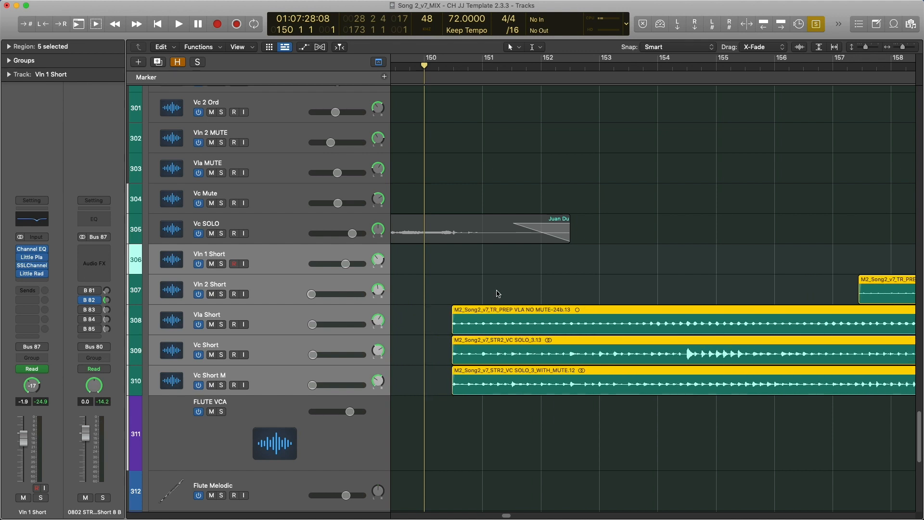
Set the nudge value to Bar, and nudge the five selected string regions one bar later and back.
{"action": "key", "text": "super+Left"}
{"action": "left_click", "coordinate": [99, 5]}
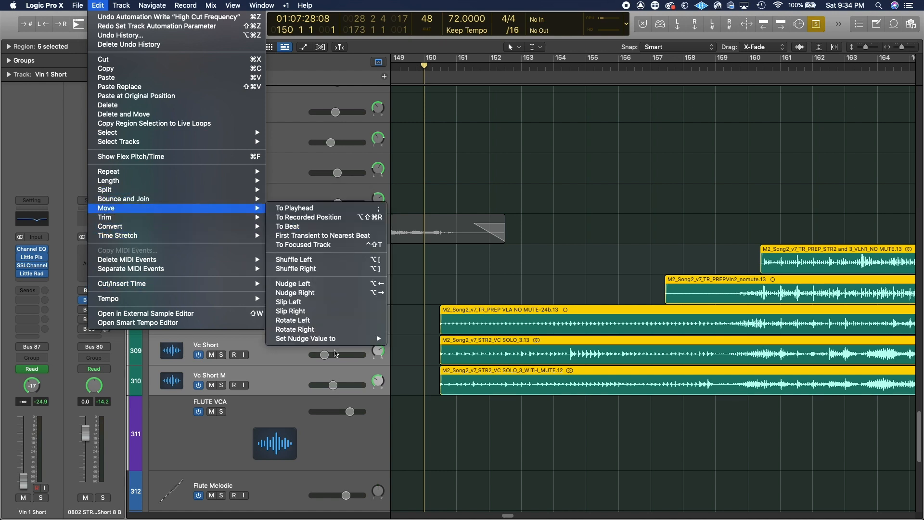
{"action": "mouse_move", "coordinate": [339, 338]}
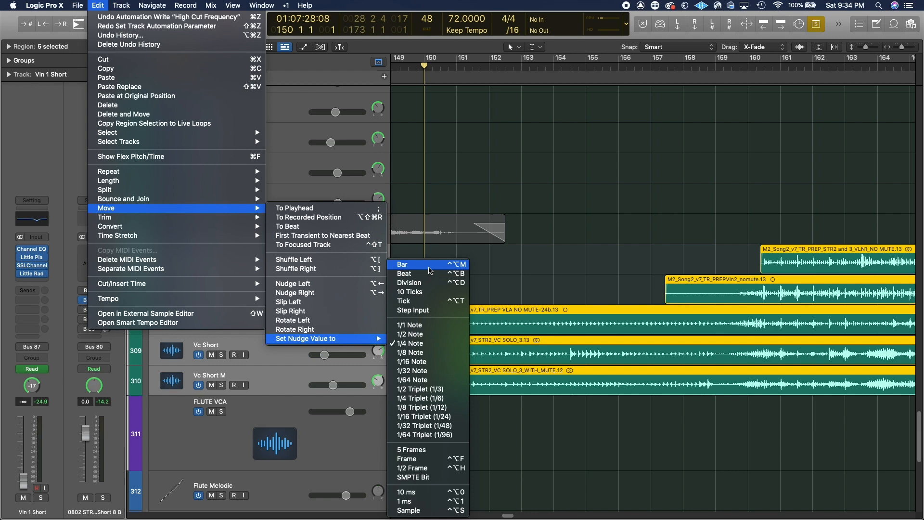
{"action": "left_click", "coordinate": [429, 268]}
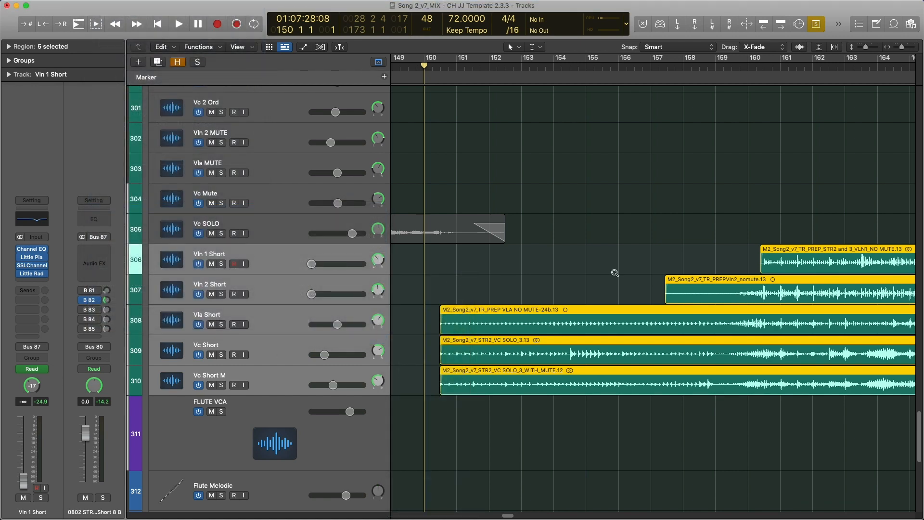
{"action": "key", "text": "alt+Right"}
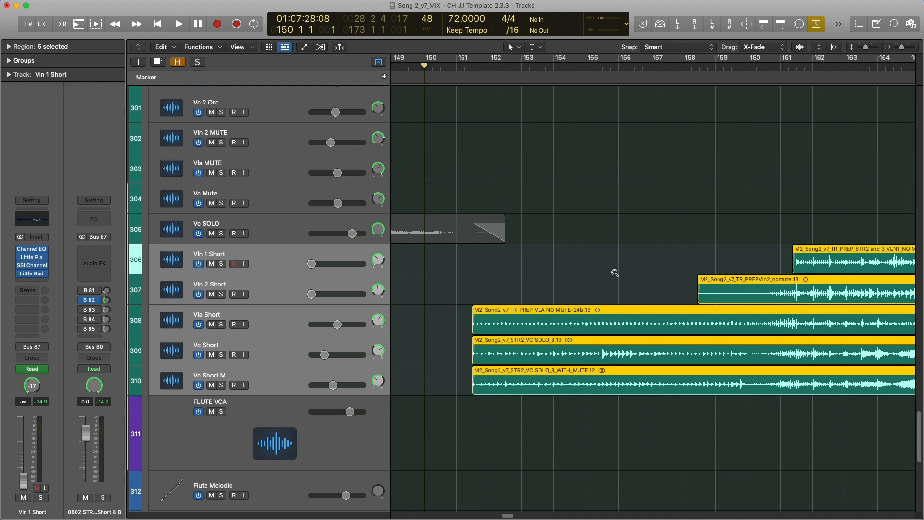
{"action": "key", "text": "alt+Left"}
Set the nudge value for the selected regions to Frame.
{"action": "left_click", "coordinate": [98, 5]}
{"action": "mouse_move", "coordinate": [106, 208]}
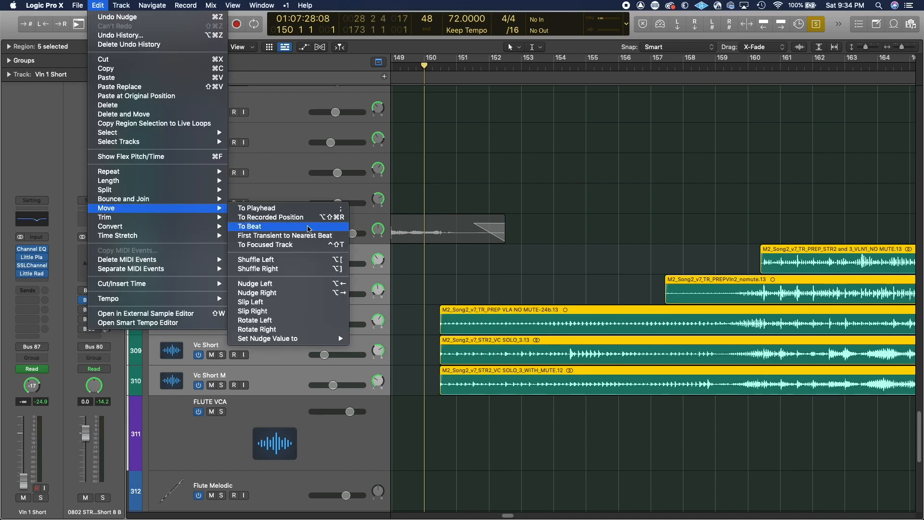
{"action": "mouse_move", "coordinate": [267, 338]}
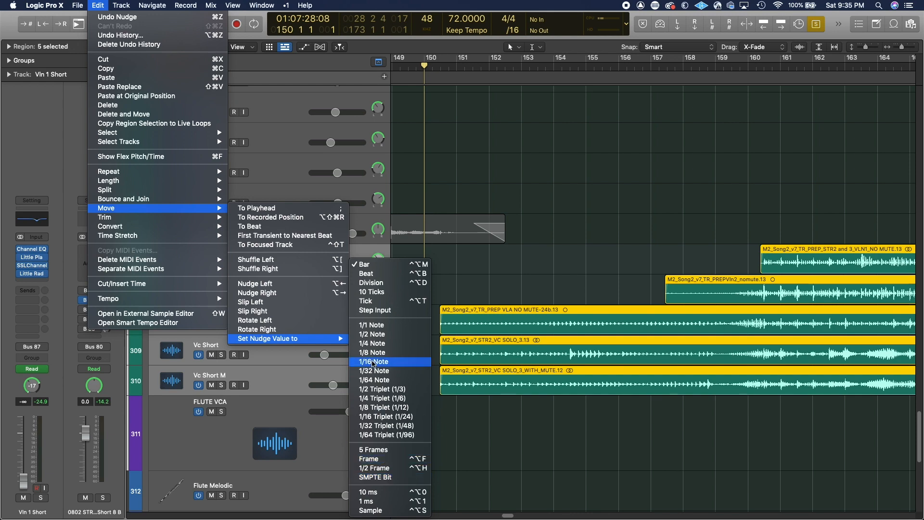
{"action": "left_click", "coordinate": [387, 463]}
Nudge the five selected short string regions repeatedly later and earlier by single frames, leaving them slightly before bar 150 beat 3.
{"action": "key", "text": "super+Right"}
{"action": "key", "text": "super+Right"}
{"action": "key", "text": "super+Right"}
{"action": "key", "text": "super+Right"}
{"action": "key", "text": "super+Right"}
{"action": "key", "text": "super+Right"}
{"action": "key", "text": "super+Right"}
{"action": "key", "text": "super+Right"}
{"action": "key", "text": "super+Right"}
{"action": "key", "text": "super+Right"}
{"action": "key", "text": "super+Right"}
{"action": "key", "text": "super+Right"}
{"action": "key", "text": "super+Right"}
{"action": "key", "text": "super+Right"}
{"action": "key", "text": "super+Right"}
{"action": "key", "text": "super+Right"}
{"action": "key", "text": "super+Right"}
{"action": "key", "text": "super+Right"}
{"action": "key", "text": "super+Right"}
{"action": "key", "text": "super+Right"}
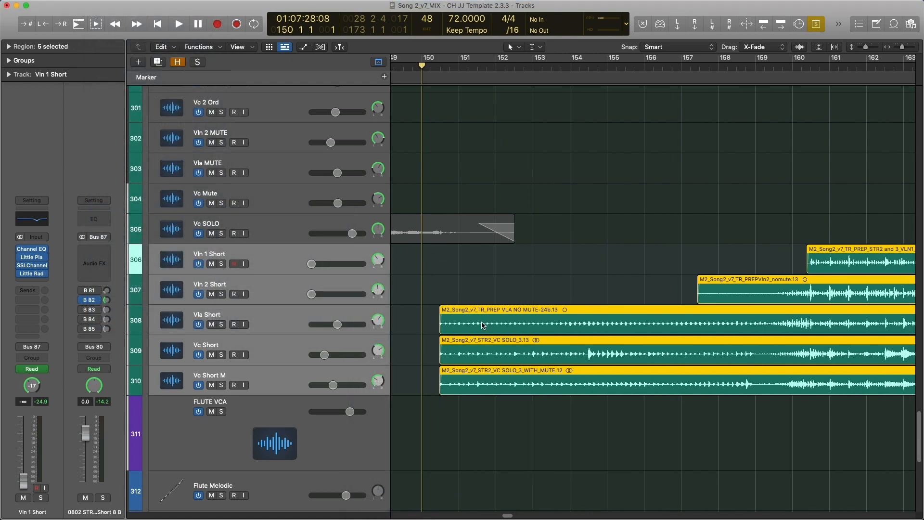
{"action": "key", "text": "super+Right"}
{"action": "key", "text": "super+Right"}
{"action": "key", "text": "super+Right"}
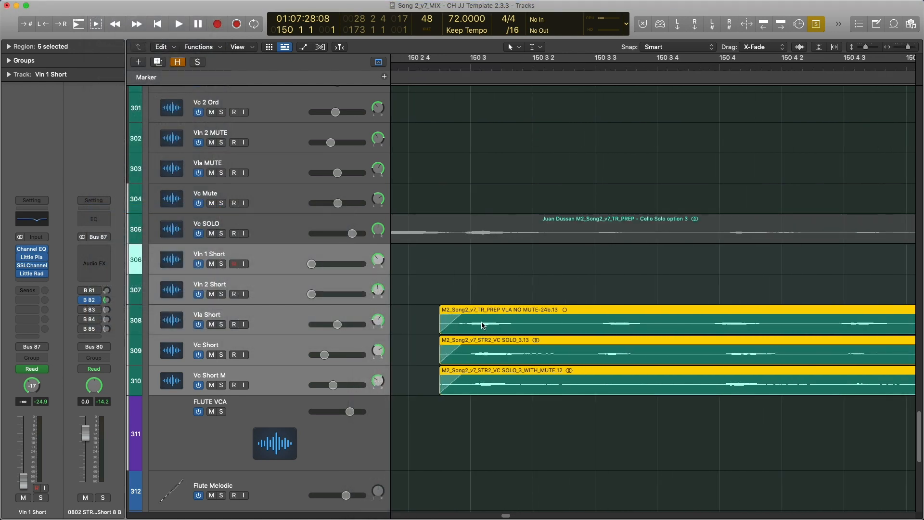
{"action": "key", "text": "alt+Right"}
{"action": "key", "text": "alt+Right"}
{"action": "key", "text": "alt+Right"}
{"action": "key", "text": "alt+Right"}
{"action": "key", "text": "alt+Right"}
{"action": "key", "text": "alt+Right"}
{"action": "key", "text": "alt+Right"}
{"action": "key", "text": "alt+Right"}
{"action": "key", "text": "alt+Right"}
{"action": "key", "text": "alt+Right"}
{"action": "key", "text": "alt+Right"}
{"action": "key", "text": "alt+Right"}
{"action": "key", "text": "alt+Left"}
{"action": "key", "text": "alt+Left"}
{"action": "key", "text": "alt+Left"}
{"action": "key", "text": "alt+Left"}
{"action": "key", "text": "alt+Left"}
{"action": "key", "text": "alt+Left"}
{"action": "key", "text": "alt+Left"}
{"action": "key", "text": "alt+Left"}
{"action": "key", "text": "alt+Left"}
{"action": "key", "text": "alt+Left"}
{"action": "key", "text": "alt+Left"}
{"action": "key", "text": "alt+Left"}
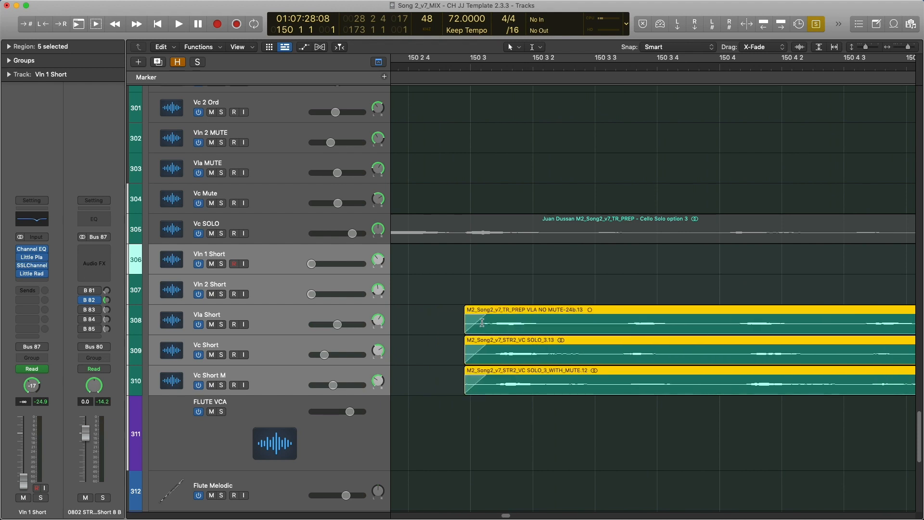
{"action": "key", "text": "Delete"}
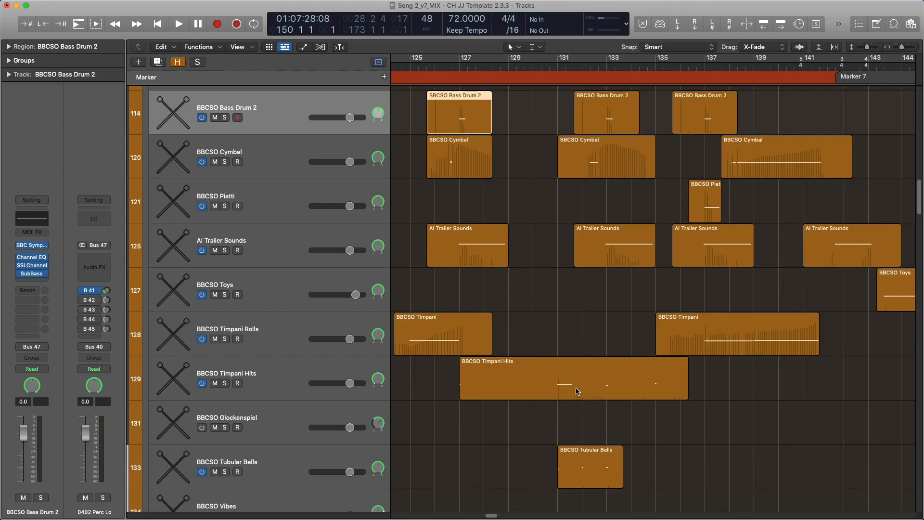
Open the BBCSO Timpani Hits region near bar 131 in the Piano Roll.
{"action": "left_click", "coordinate": [578, 391]}
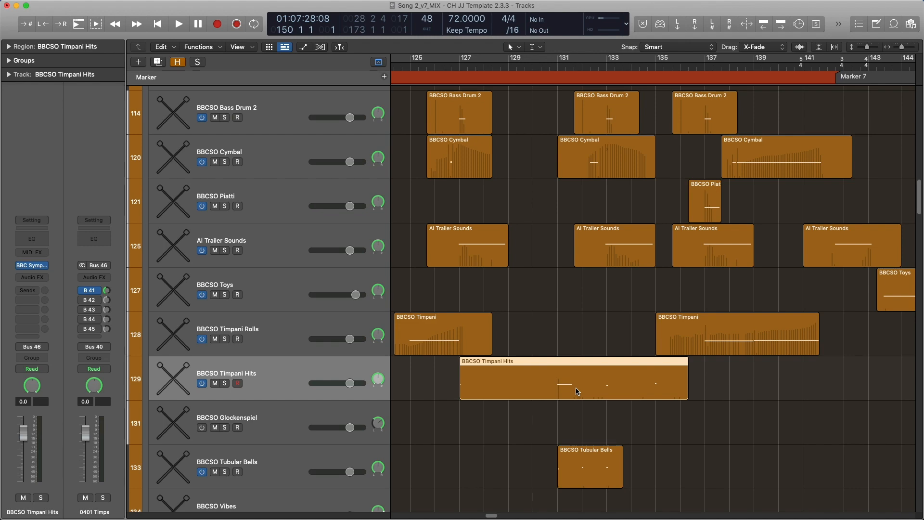
{"action": "double_click", "coordinate": [577, 391]}
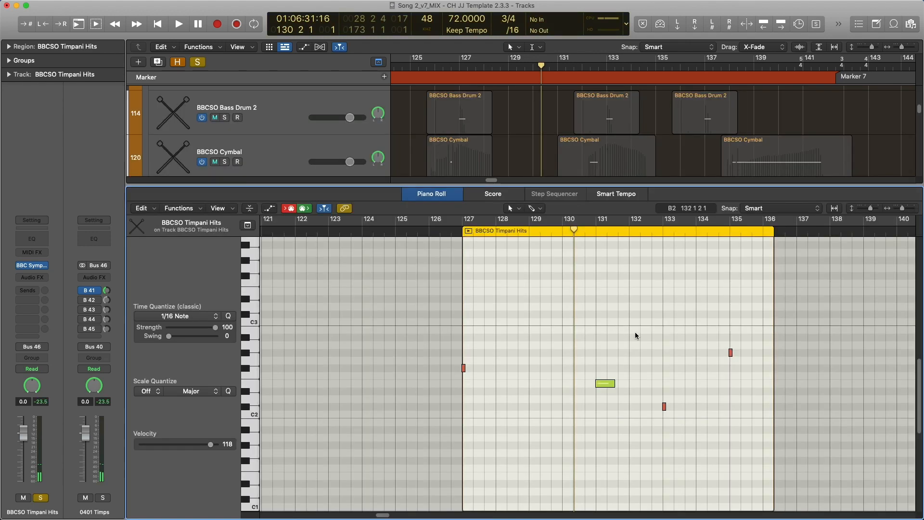
{"action": "scroll", "coordinate": [635, 335], "scroll_direction": "right", "scroll_amount": 3}
{"action": "key", "text": "super+Right"}
{"action": "key", "text": "super+Right"}
{"action": "key", "text": "super+Right"}
Play the Timpani Hits region from bar 130 to bar 135 in two passes, stopping in bar 132 between them.
{"action": "key", "text": "space"}
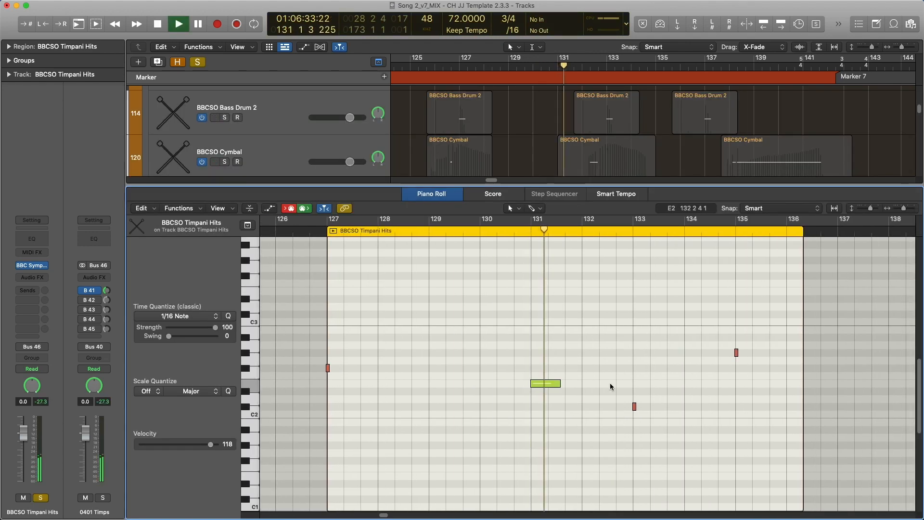
{"action": "key", "text": "space"}
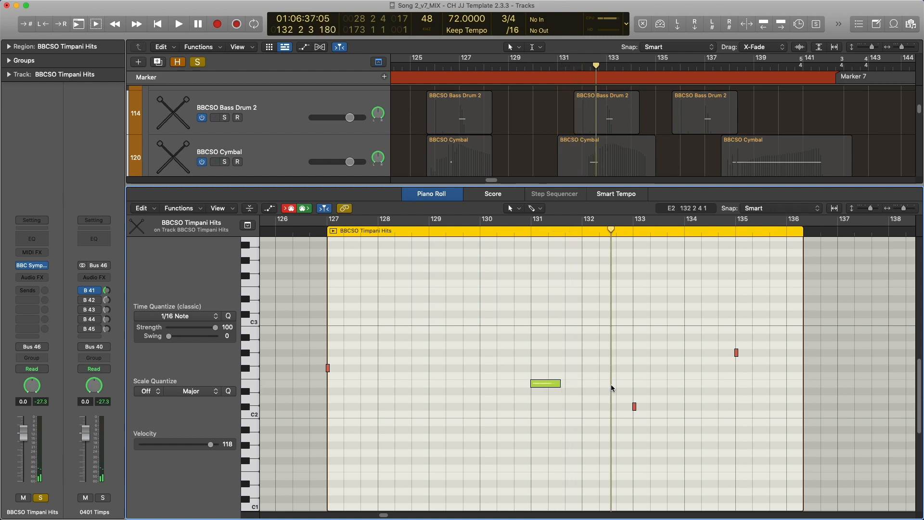
{"action": "key", "text": "space"}
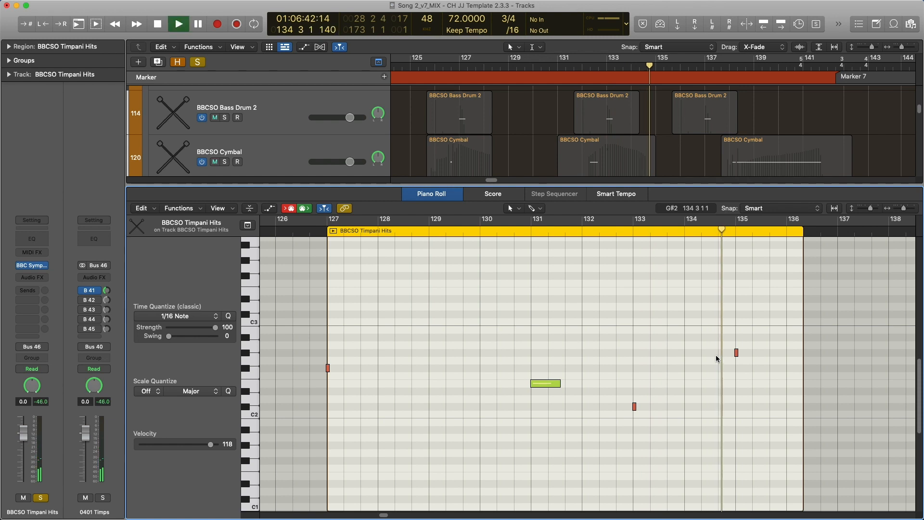
{"action": "key", "text": "space"}
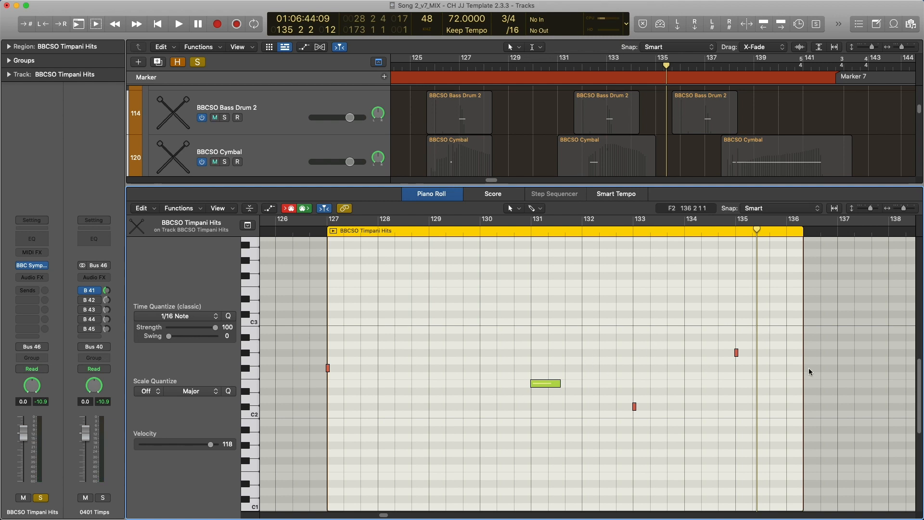
Place the playhead at various points across the Timpani Hits region in the Piano Roll, finishing on beat 2 of bar 130.
{"action": "left_click", "coordinate": [687, 353]}
{"action": "left_click", "coordinate": [492, 348]}
{"action": "left_click", "coordinate": [392, 354]}
{"action": "left_click", "coordinate": [499, 337]}
{"action": "left_click", "coordinate": [618, 317]}
{"action": "left_click", "coordinate": [757, 357]}
{"action": "left_click", "coordinate": [638, 372]}
{"action": "left_click", "coordinate": [424, 337]}
{"action": "left_click", "coordinate": [366, 346]}
{"action": "left_click", "coordinate": [411, 413]}
{"action": "left_click", "coordinate": [586, 413]}
{"action": "left_click", "coordinate": [645, 337]}
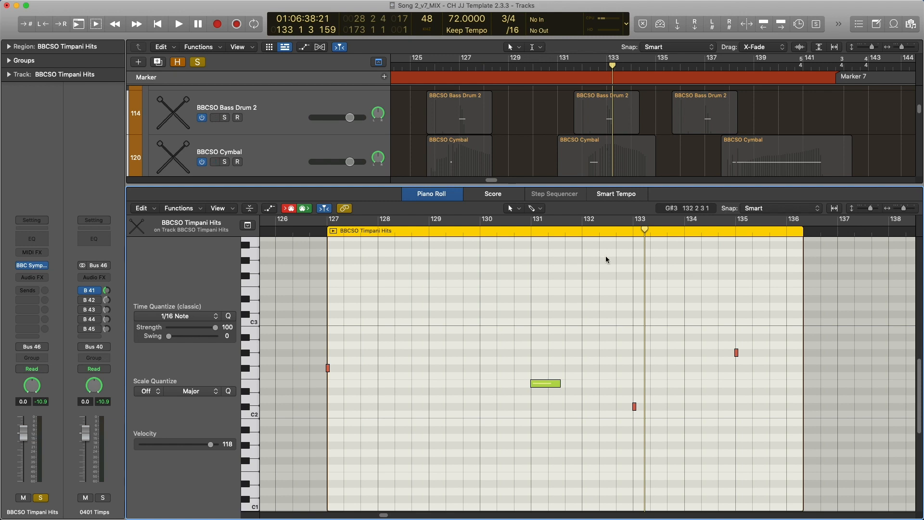
{"action": "left_click", "coordinate": [648, 230]}
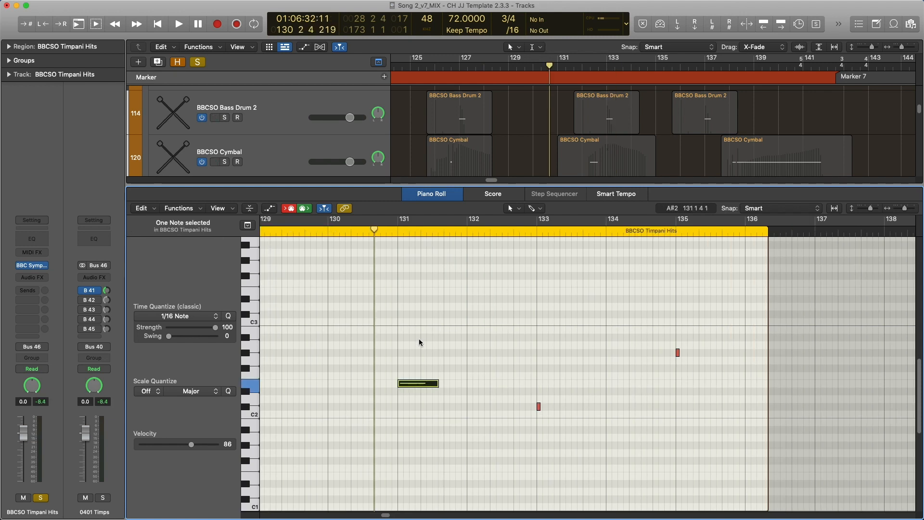
Set the nudge value for the Piano Roll notes to 1/16 Note.
{"action": "key", "text": "super+Right"}
{"action": "key", "text": "super+Right"}
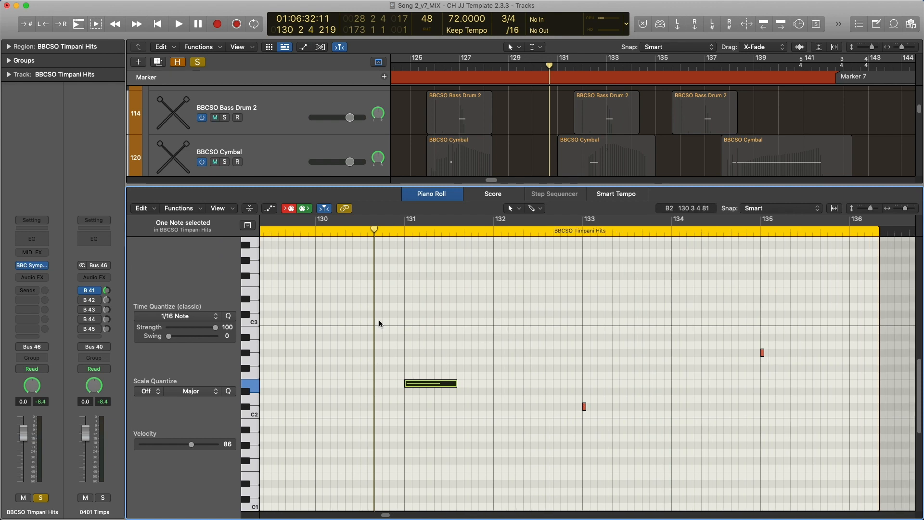
{"action": "left_click", "coordinate": [141, 208]}
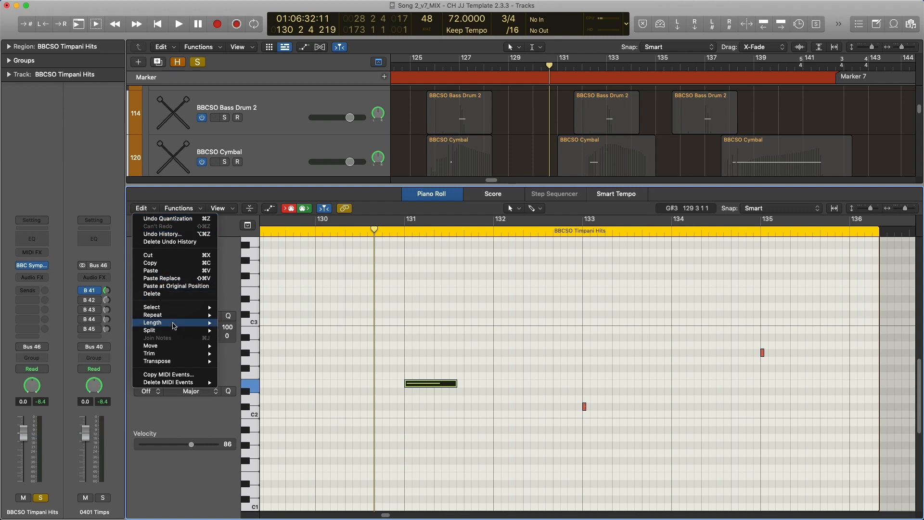
{"action": "mouse_move", "coordinate": [167, 326]}
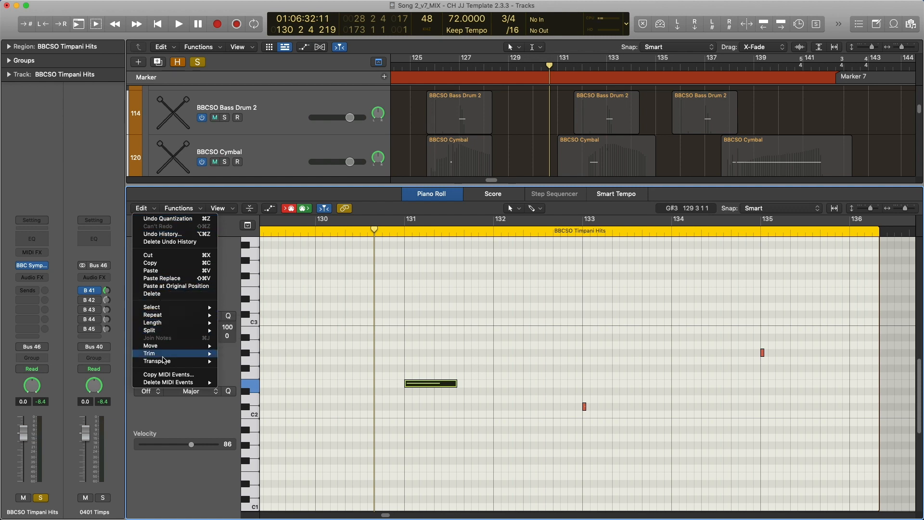
{"action": "mouse_move", "coordinate": [181, 345]}
{"action": "mouse_move", "coordinate": [276, 408]}
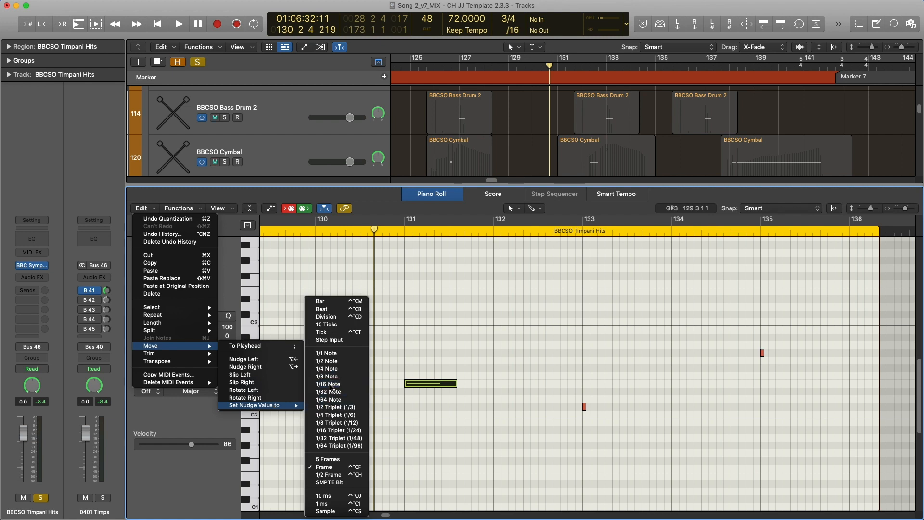
{"action": "left_click", "coordinate": [335, 385]}
Select the timpani notes at bars 131, 133 and 135, nudge them later and back by sixteenth notes, and deselect them.
{"action": "left_click_drag", "start_coordinate": [417, 284], "coordinate": [792, 417]}
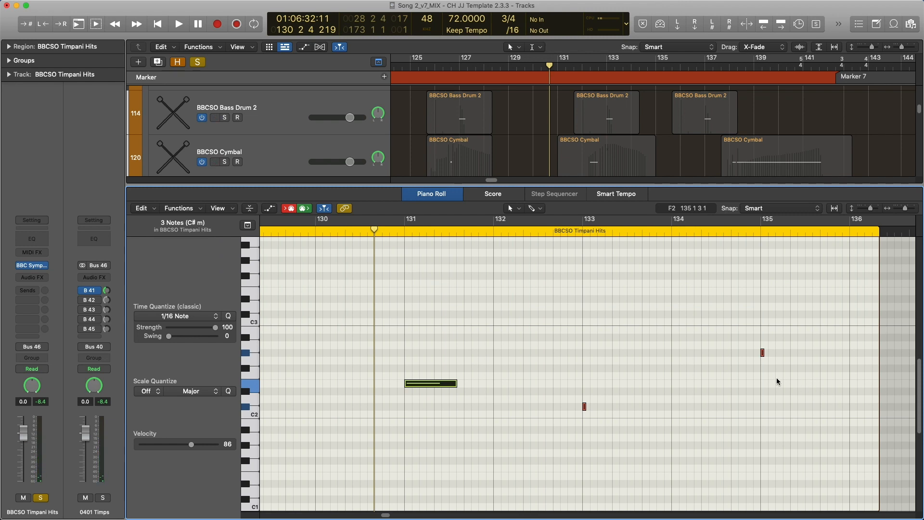
{"action": "key", "text": "alt+Right"}
{"action": "key", "text": "alt+Right"}
{"action": "key", "text": "alt+Right"}
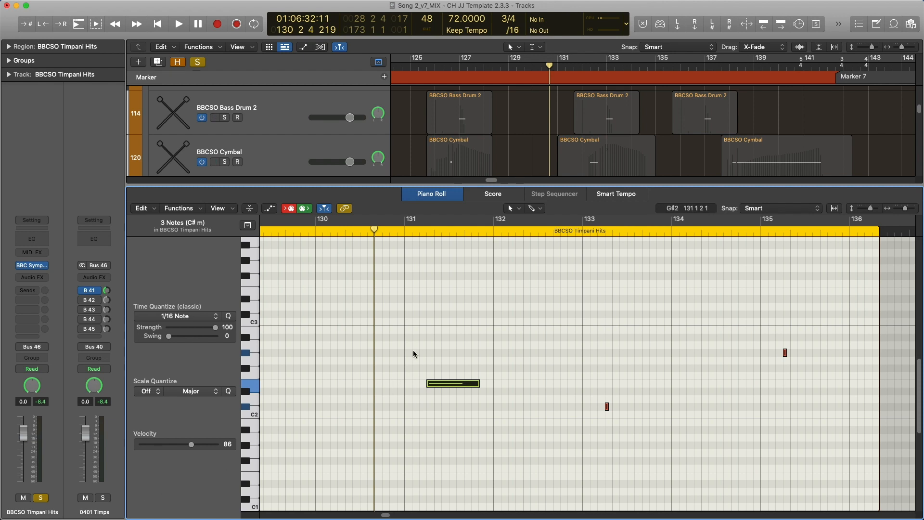
{"action": "key", "text": "alt+Left"}
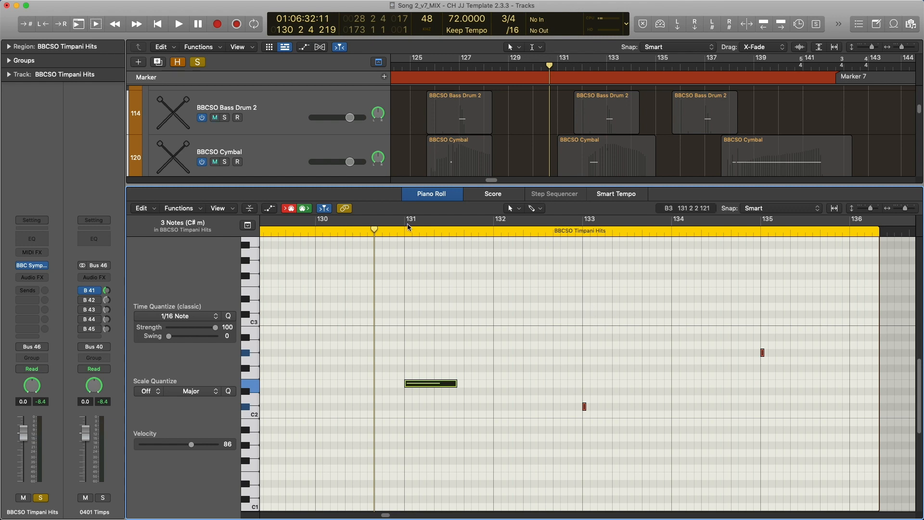
{"action": "key", "text": "alt+Right"}
{"action": "key", "text": "alt+Right"}
{"action": "left_click", "coordinate": [453, 375]}
{"action": "key", "text": "super+Left"}
{"action": "key", "text": "super+Left"}
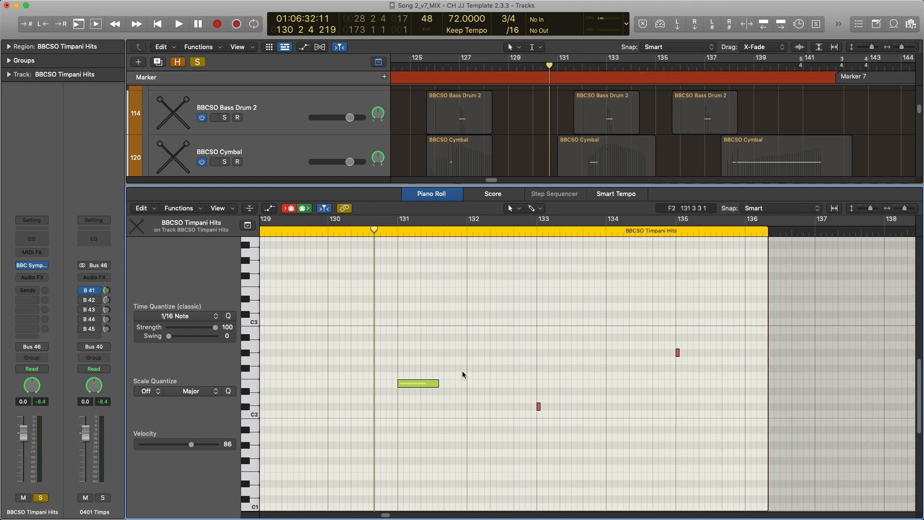